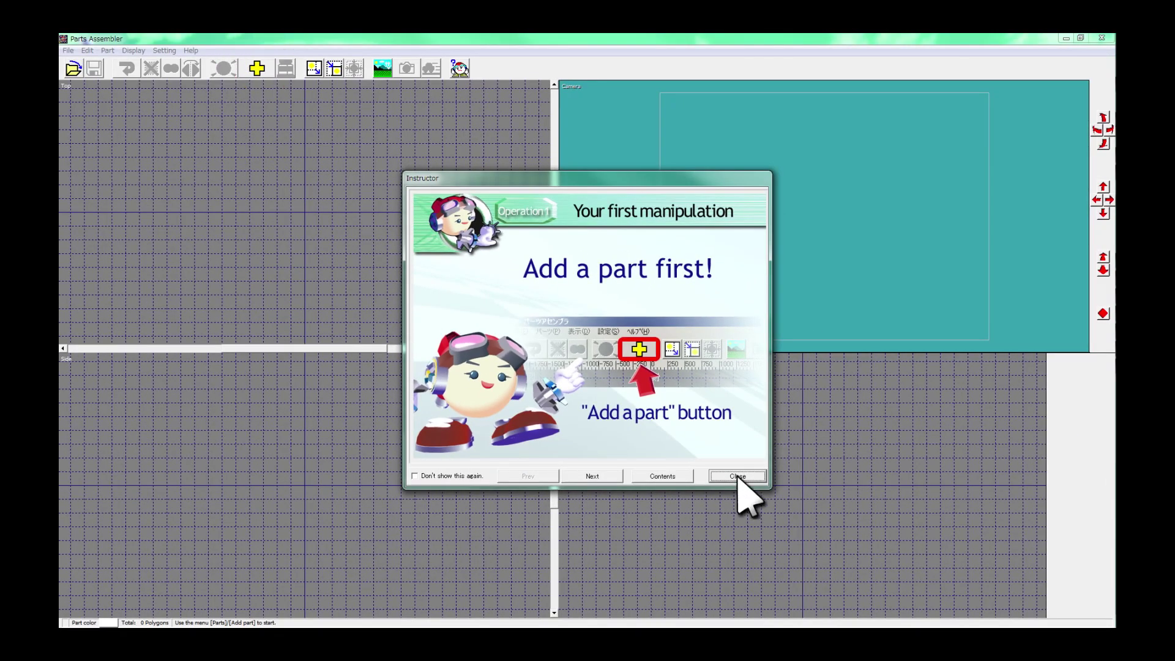
- Dismiss the Instructor tutorial to reveal the empty four-view workspace with 0 polygons
{"action": "left_click", "coordinate": [737, 477]}
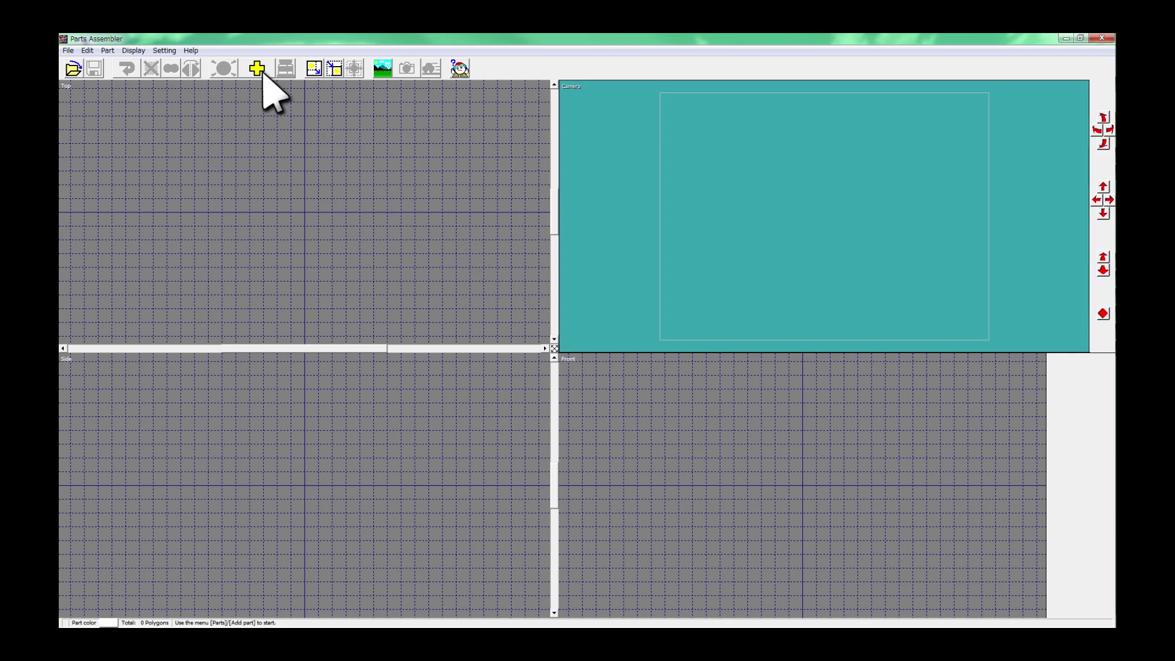
- Browse the part catalog's Life, Basic and Mechanic categories, viewing the Airplane Body parts
{"action": "left_click", "coordinate": [258, 69]}
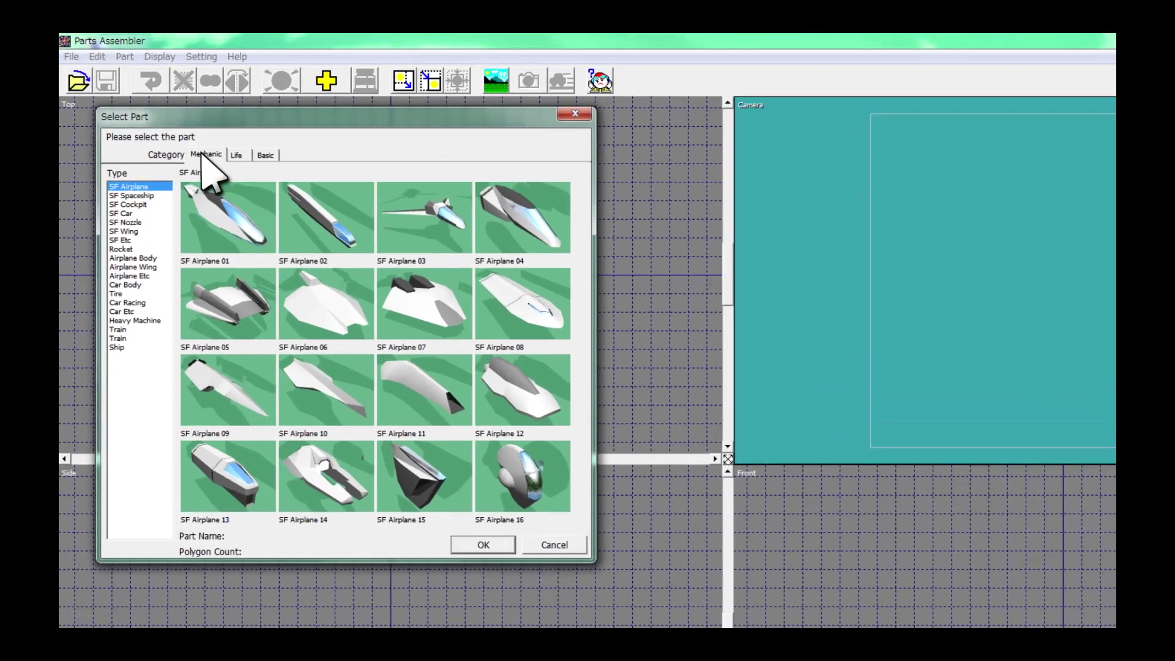
{"action": "left_click", "coordinate": [237, 154]}
{"action": "left_click", "coordinate": [265, 155]}
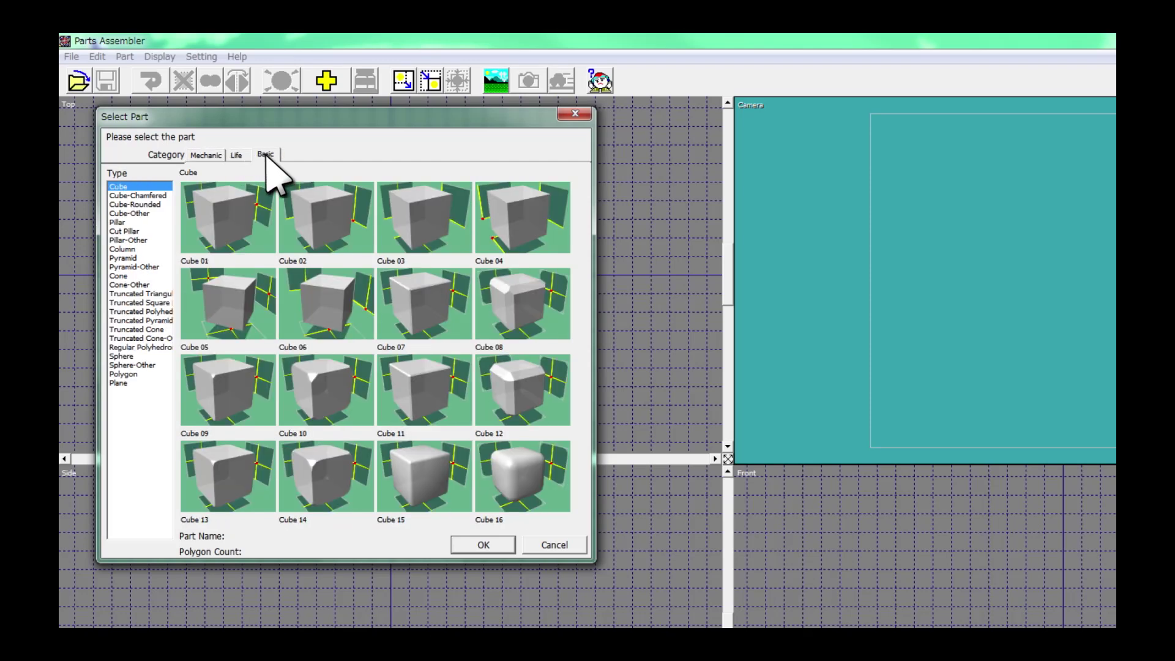
{"action": "left_click", "coordinate": [208, 157]}
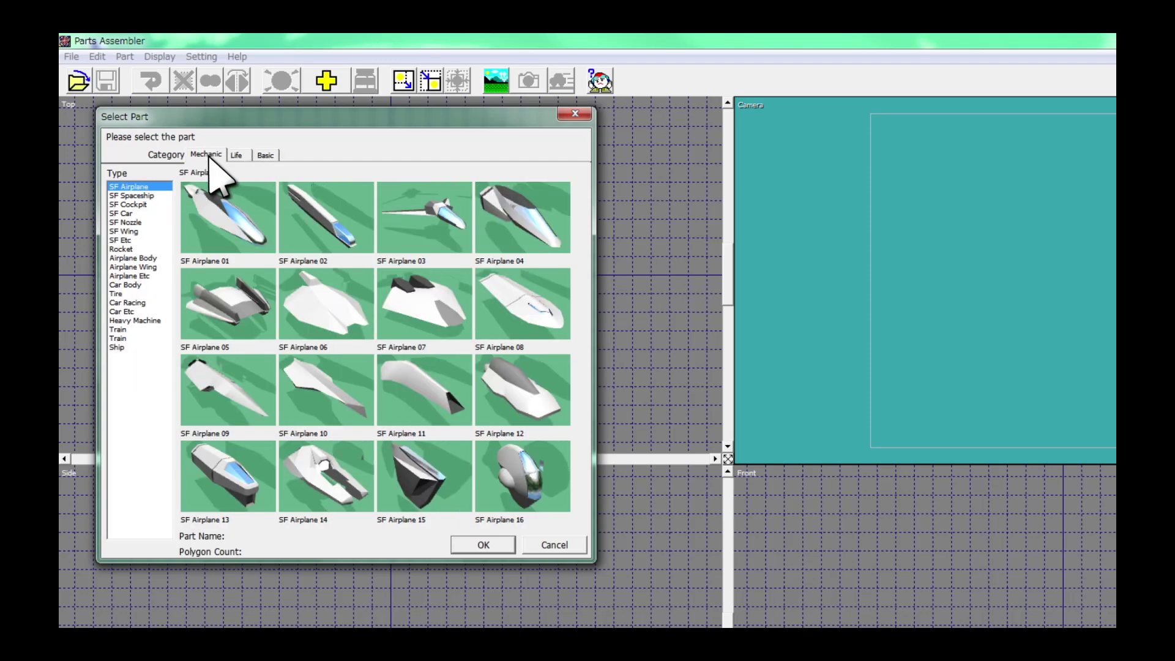
{"action": "left_click", "coordinate": [161, 204]}
{"action": "left_click", "coordinate": [161, 222]}
{"action": "left_click", "coordinate": [161, 232]}
{"action": "left_click", "coordinate": [161, 258]}
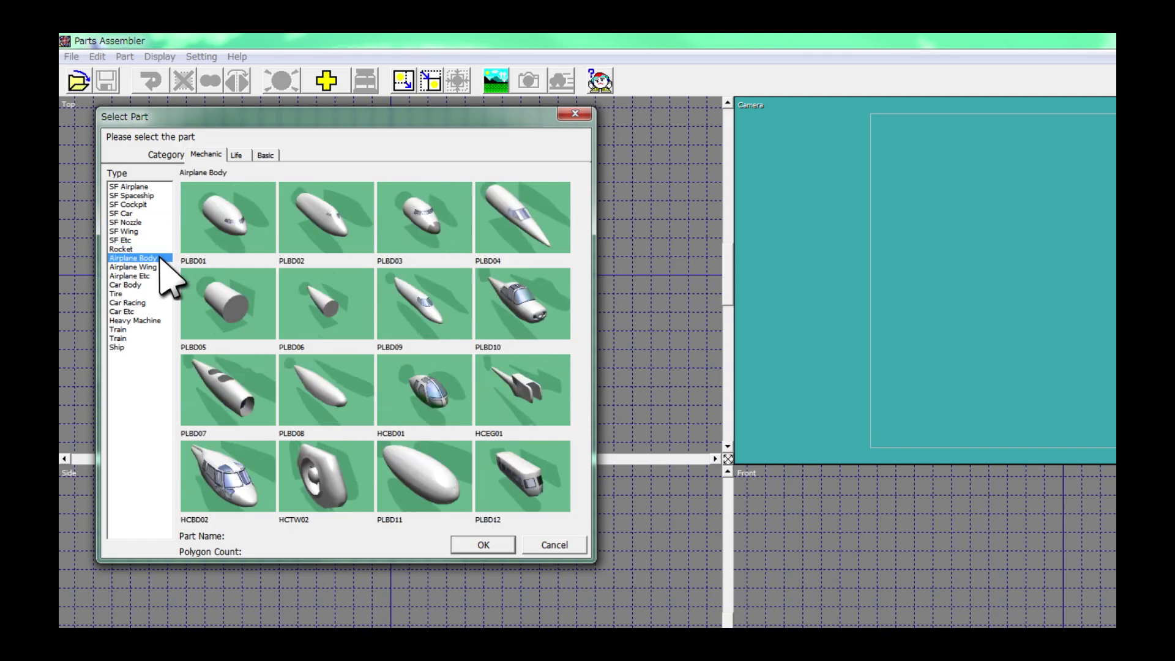
- Look through Heavy Machine and Ship parts, then add SF Airplane 04 from SF Airplane
{"action": "left_click", "coordinate": [161, 266]}
{"action": "left_click", "coordinate": [161, 276]}
{"action": "left_click", "coordinate": [161, 285]}
{"action": "left_click", "coordinate": [161, 293]}
{"action": "left_click", "coordinate": [161, 303]}
{"action": "left_click", "coordinate": [161, 312]}
{"action": "left_click", "coordinate": [161, 320]}
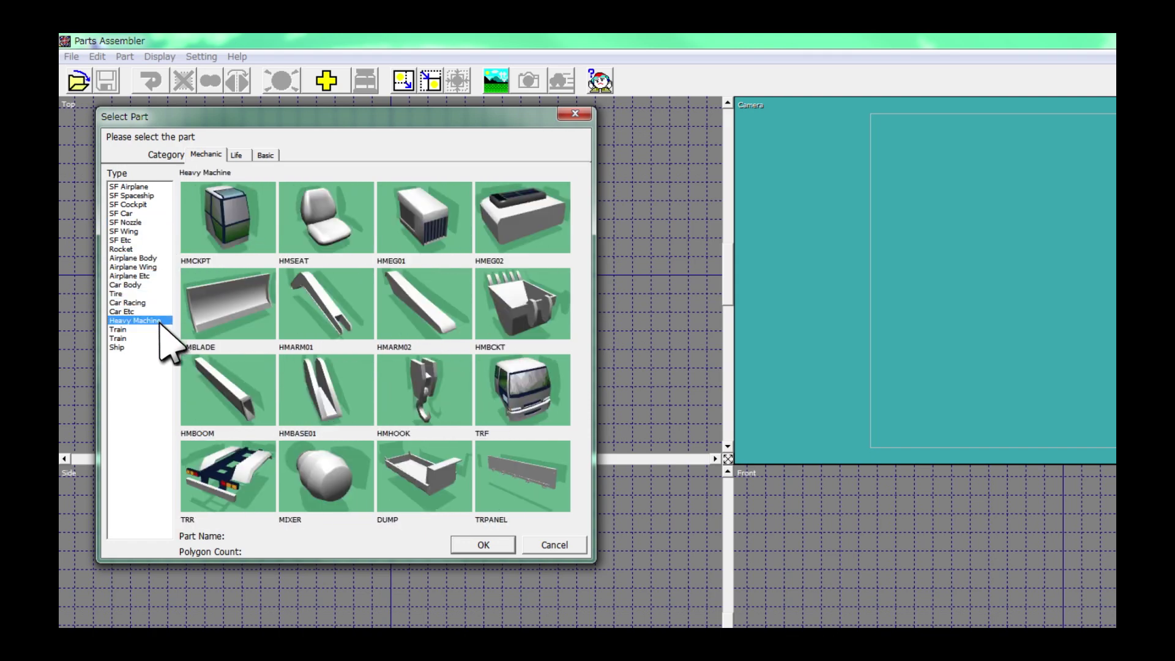
{"action": "left_click", "coordinate": [161, 329]}
{"action": "left_click", "coordinate": [161, 338]}
{"action": "left_click", "coordinate": [161, 347]}
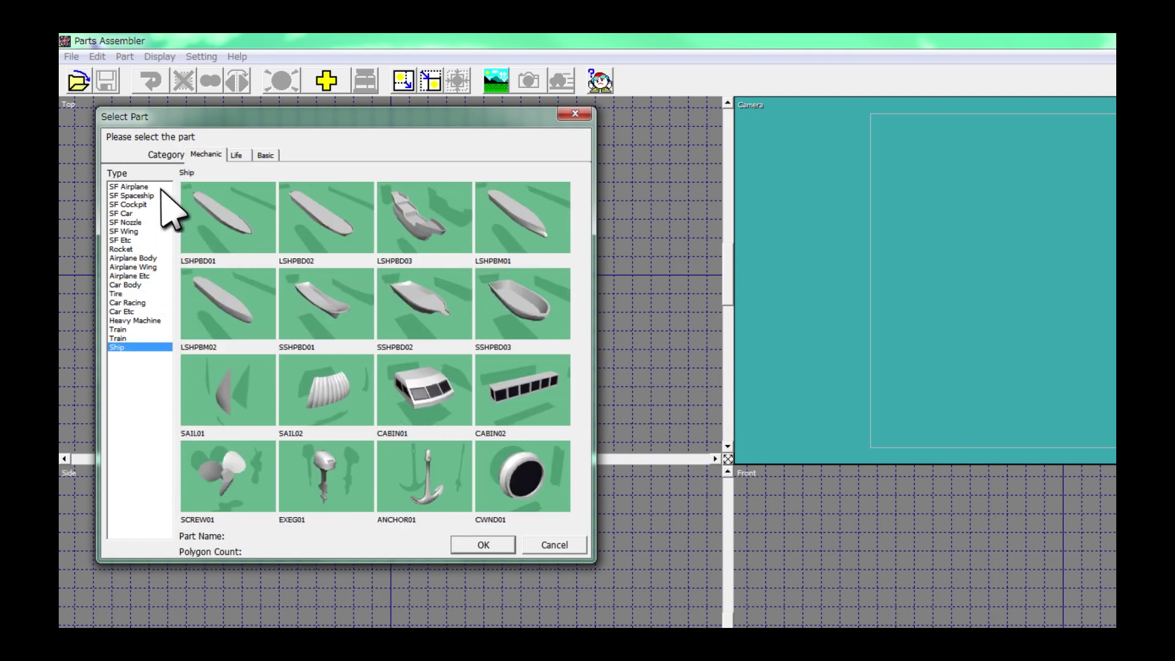
{"action": "left_click", "coordinate": [161, 186]}
{"action": "left_click", "coordinate": [531, 253]}
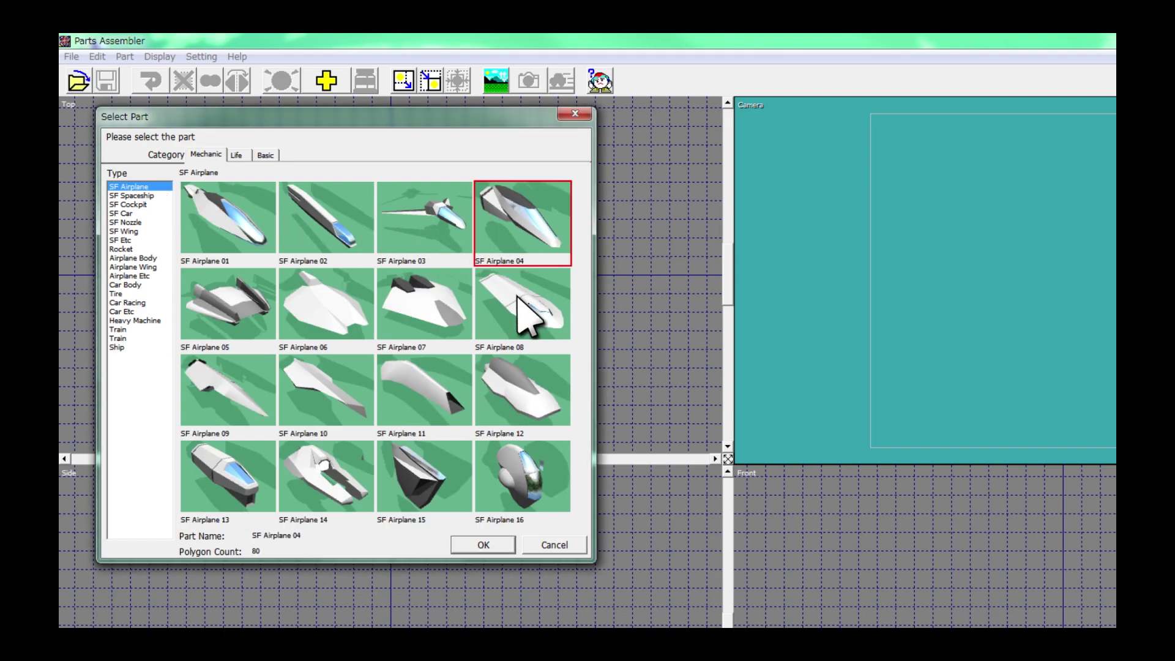
{"action": "left_click", "coordinate": [499, 549]}
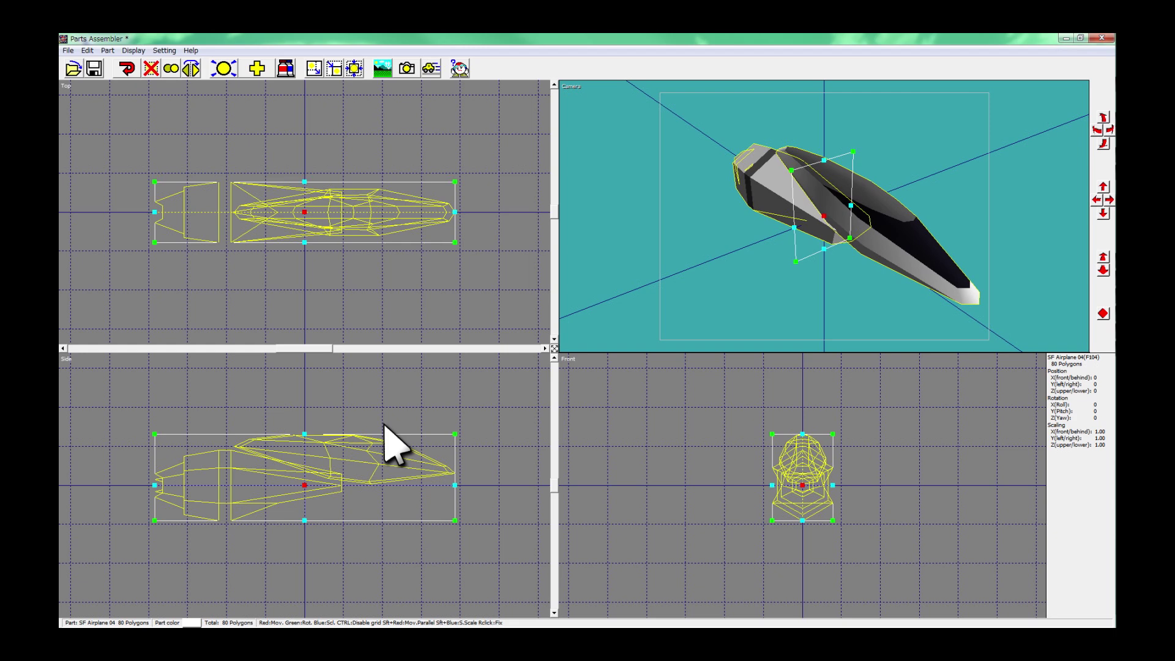
{"action": "left_click", "coordinate": [335, 248]}
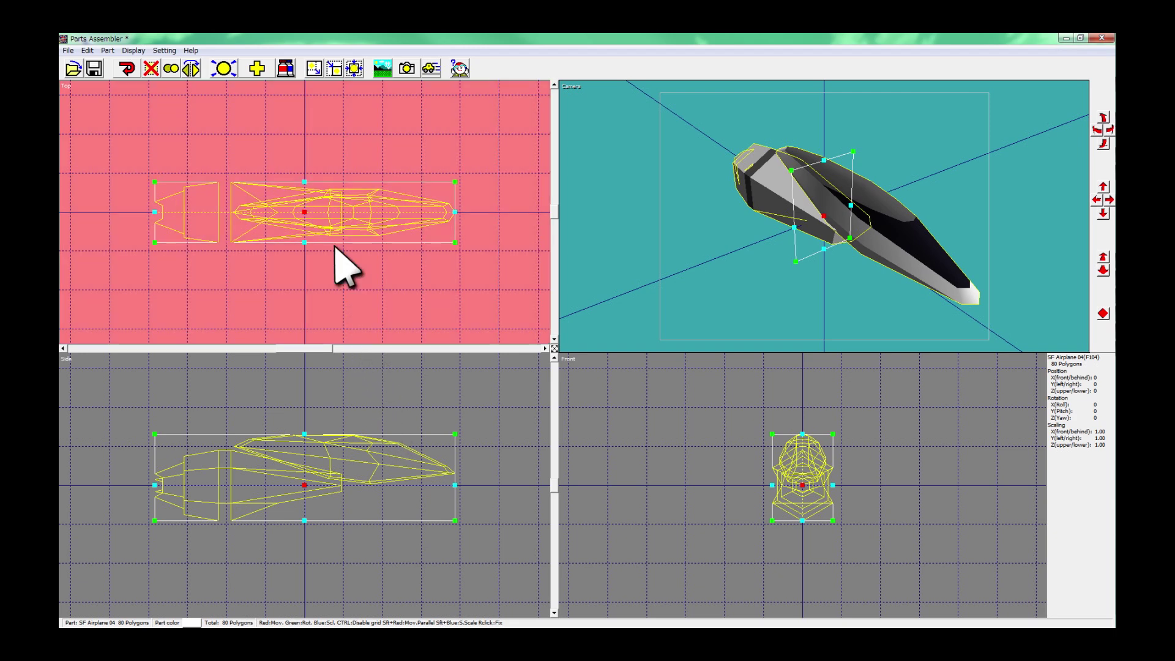
{"action": "left_click", "coordinate": [328, 483]}
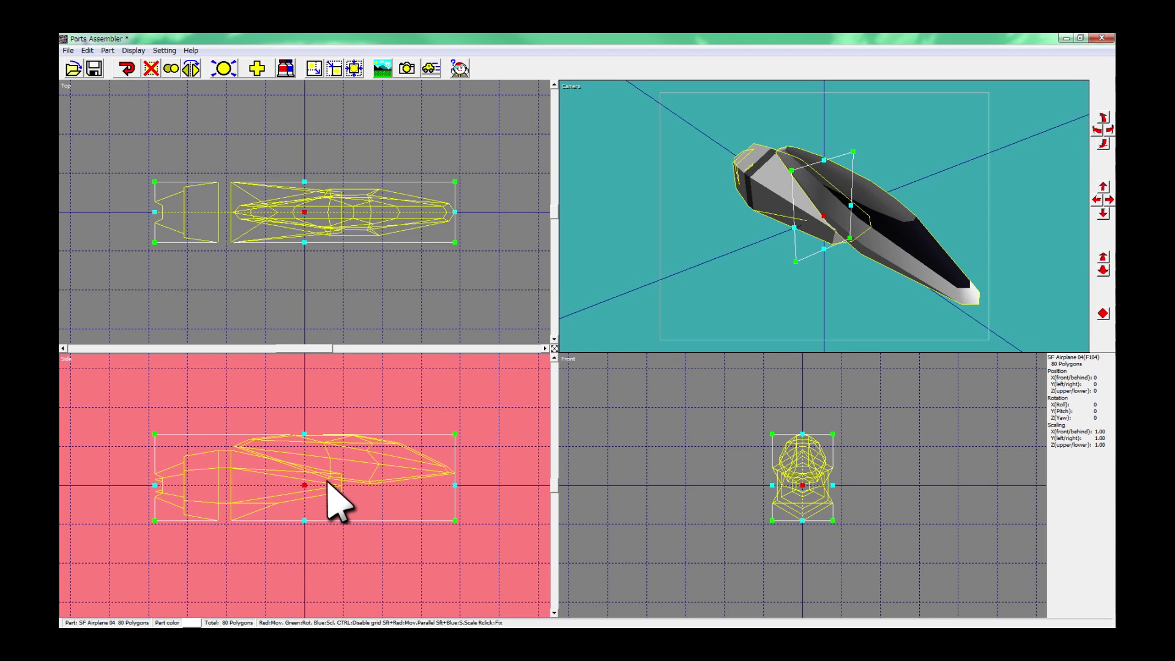
{"action": "left_click", "coordinate": [822, 490]}
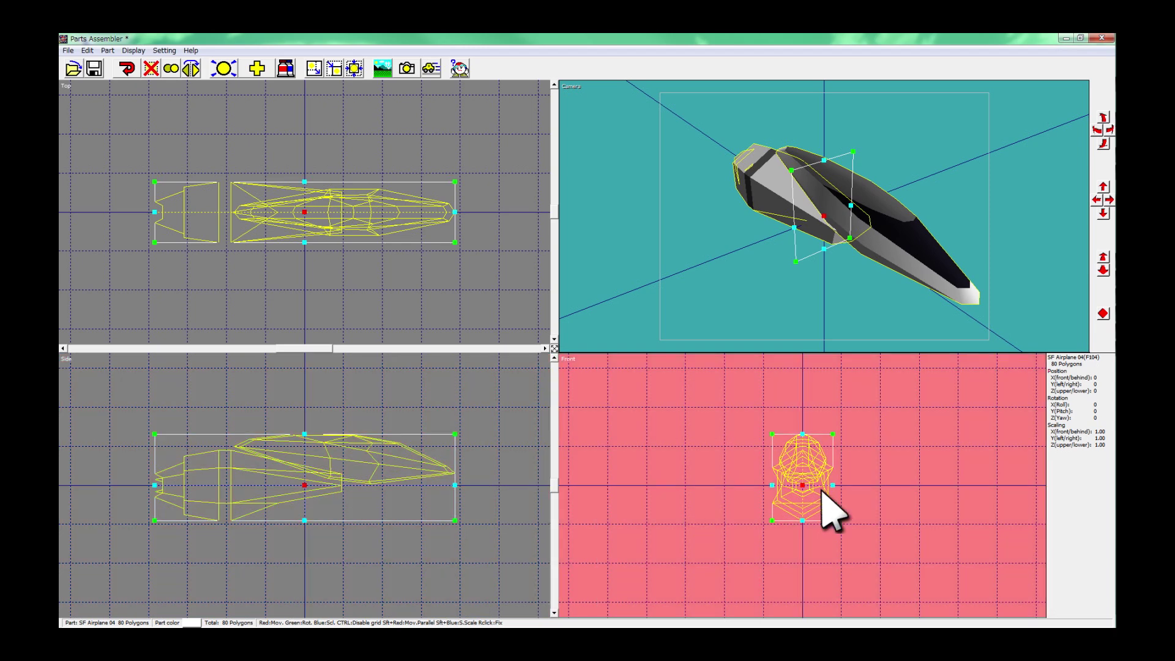
{"action": "left_click", "coordinate": [808, 257]}
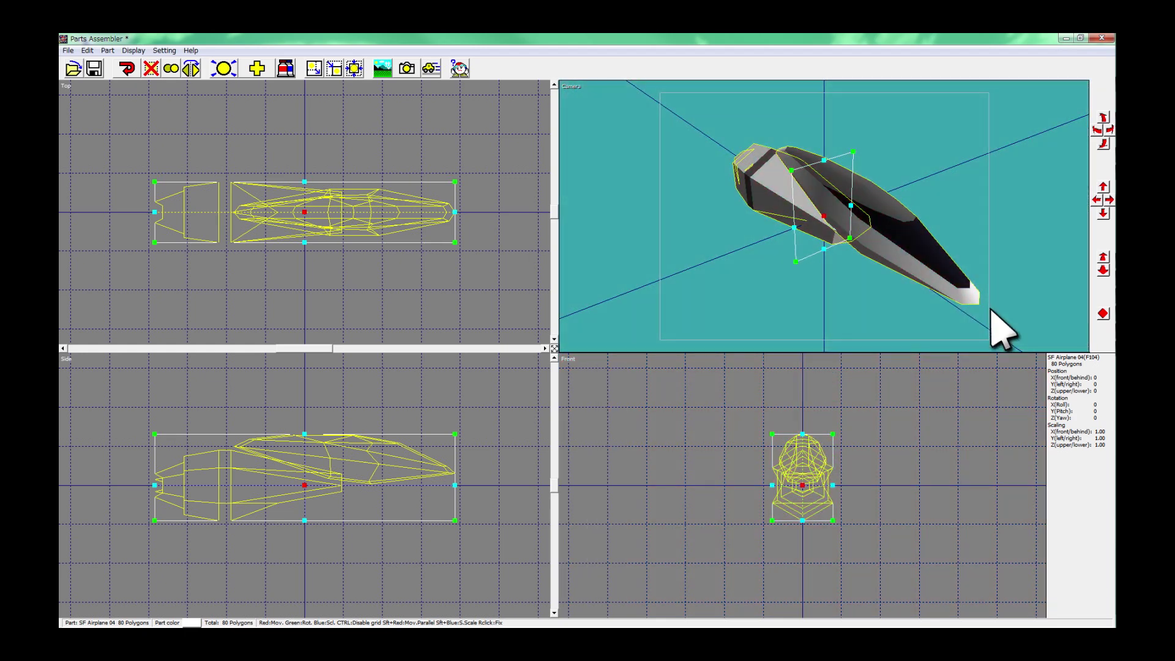
{"action": "mouse_move", "coordinate": [991, 313]}
{"action": "left_mouse_down"}
{"action": "mouse_move", "coordinate": [747, 336]}
{"action": "mouse_move", "coordinate": [642, 210]}
{"action": "mouse_move", "coordinate": [669, 263]}
{"action": "mouse_move", "coordinate": [981, 308]}
{"action": "left_mouse_up"}
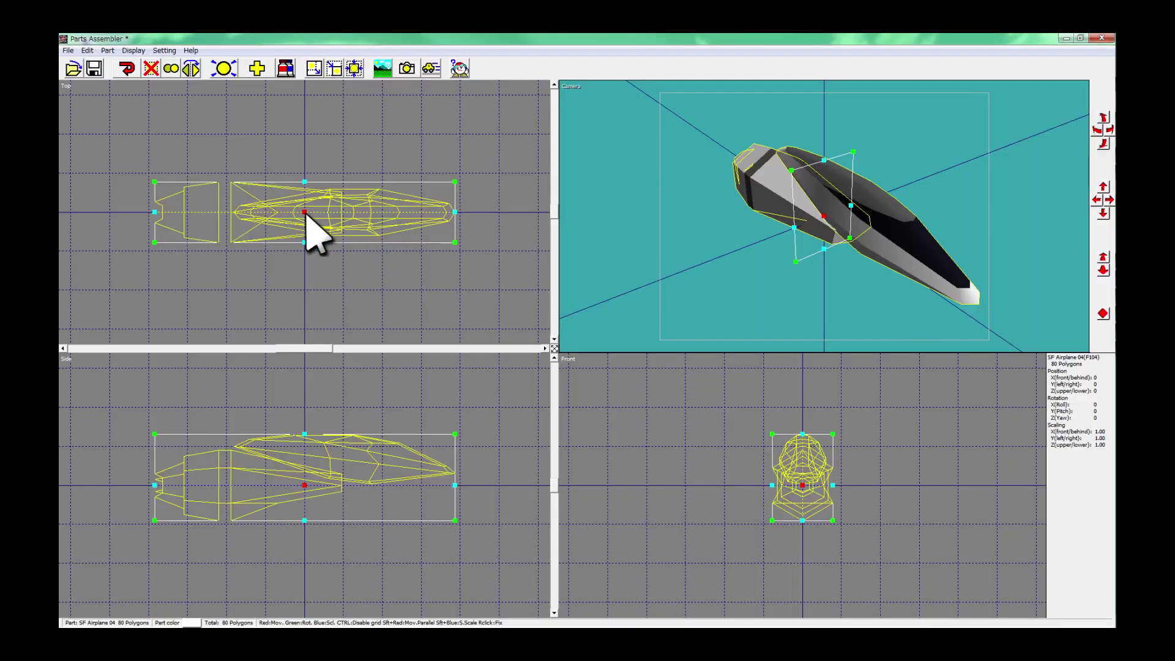
{"action": "mouse_move", "coordinate": [306, 214]}
{"action": "left_mouse_down"}
{"action": "mouse_move", "coordinate": [286, 138]}
{"action": "mouse_move", "coordinate": [218, 191]}
{"action": "mouse_move", "coordinate": [265, 278]}
{"action": "mouse_move", "coordinate": [364, 267]}
{"action": "mouse_move", "coordinate": [305, 214]}
{"action": "left_mouse_up"}
{"action": "mouse_move", "coordinate": [460, 485]}
{"action": "left_mouse_down"}
{"action": "mouse_move", "coordinate": [524, 485]}
{"action": "mouse_move", "coordinate": [361, 481]}
{"action": "mouse_move", "coordinate": [443, 486]}
{"action": "left_mouse_up"}
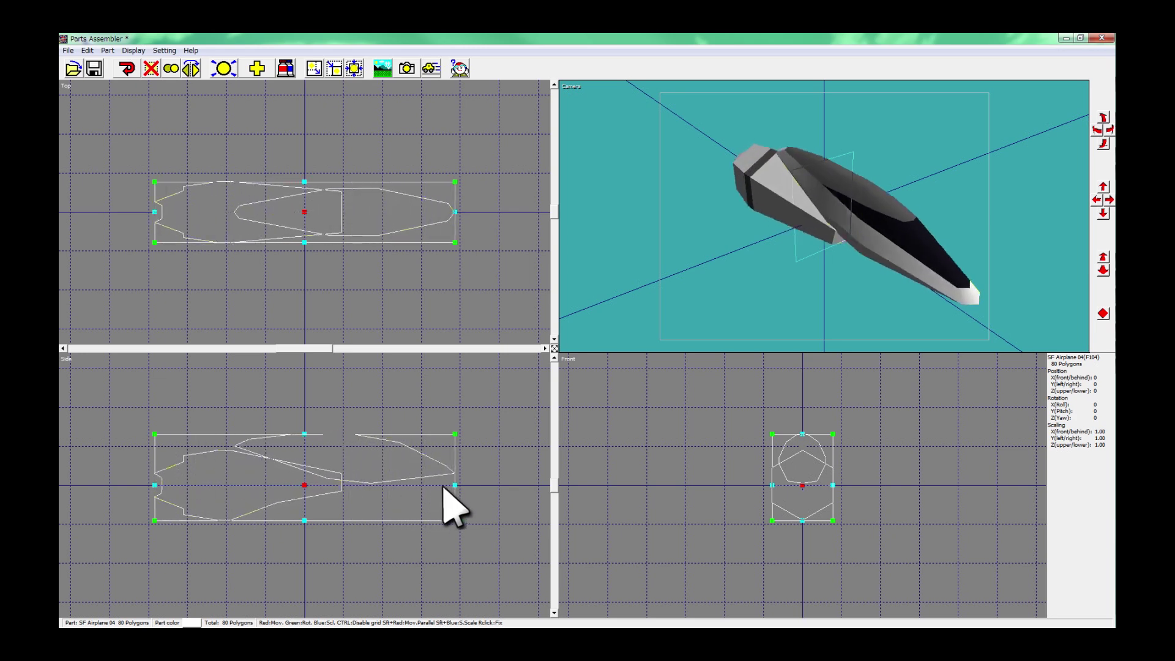
{"action": "mouse_move", "coordinate": [833, 484]}
{"action": "left_mouse_down"}
{"action": "mouse_move", "coordinate": [873, 504]}
{"action": "mouse_move", "coordinate": [836, 484]}
{"action": "left_mouse_up"}
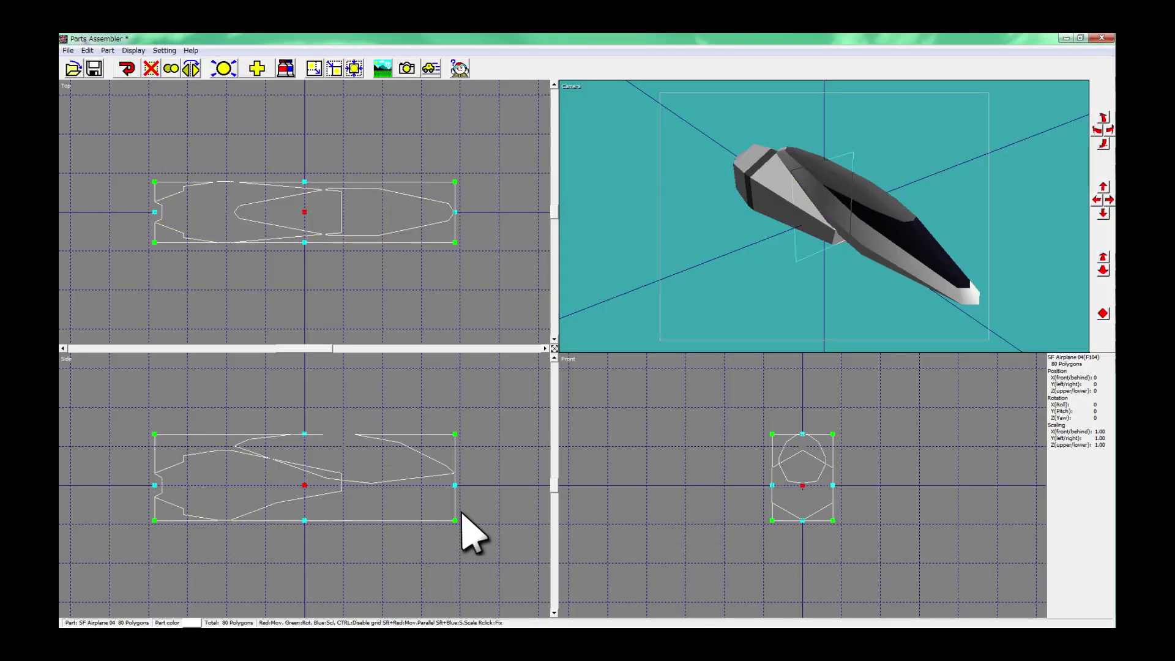
{"action": "mouse_move", "coordinate": [461, 514]}
{"action": "left_mouse_down"}
{"action": "mouse_move", "coordinate": [451, 441]}
{"action": "mouse_move", "coordinate": [419, 398]}
{"action": "mouse_move", "coordinate": [459, 485]}
{"action": "mouse_move", "coordinate": [457, 523]}
{"action": "left_mouse_up"}
{"action": "mouse_move", "coordinate": [832, 434]}
{"action": "left_mouse_down"}
{"action": "mouse_move", "coordinate": [864, 503]}
{"action": "mouse_move", "coordinate": [860, 470]}
{"action": "mouse_move", "coordinate": [834, 438]}
{"action": "left_mouse_up"}
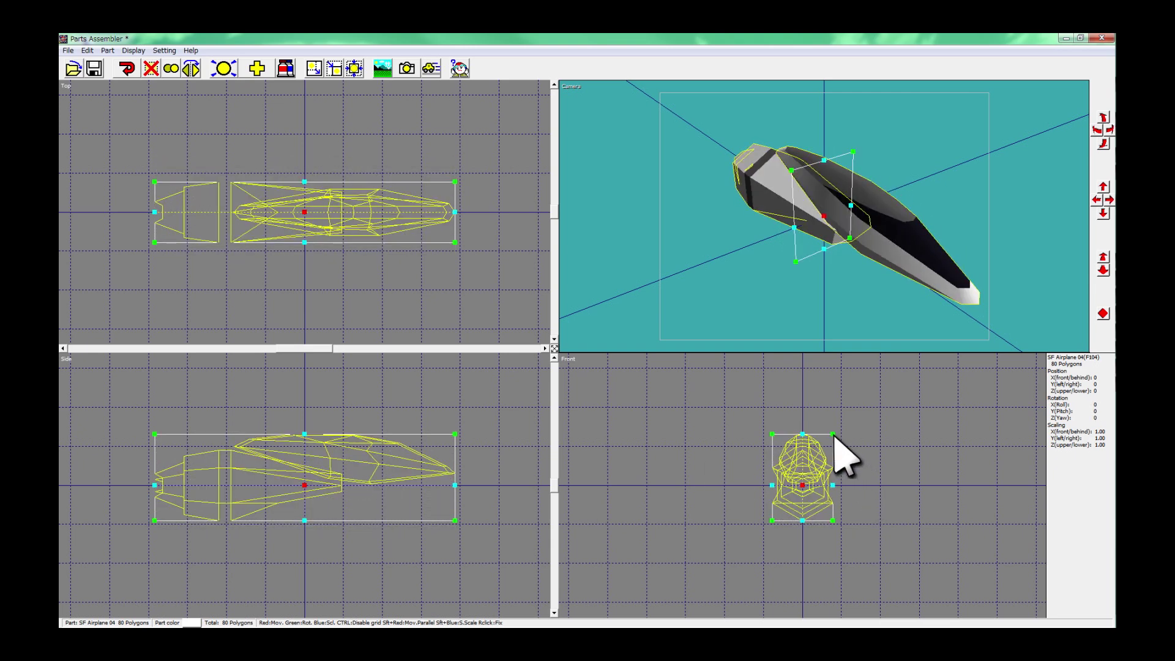
- Add SF Airplane 06, rolled outward and shrunk beside the body
{"action": "left_click", "coordinate": [258, 70]}
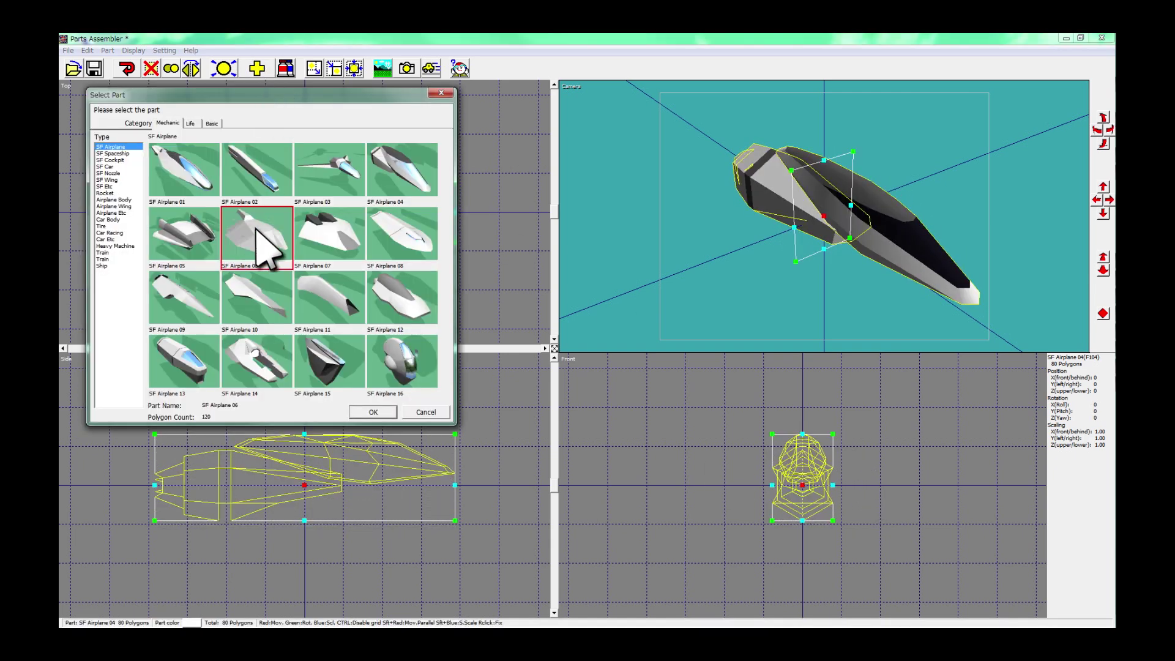
{"action": "double_click", "coordinate": [257, 231]}
{"action": "left_click_drag", "start_coordinate": [697, 480], "coordinate": [756, 554]}
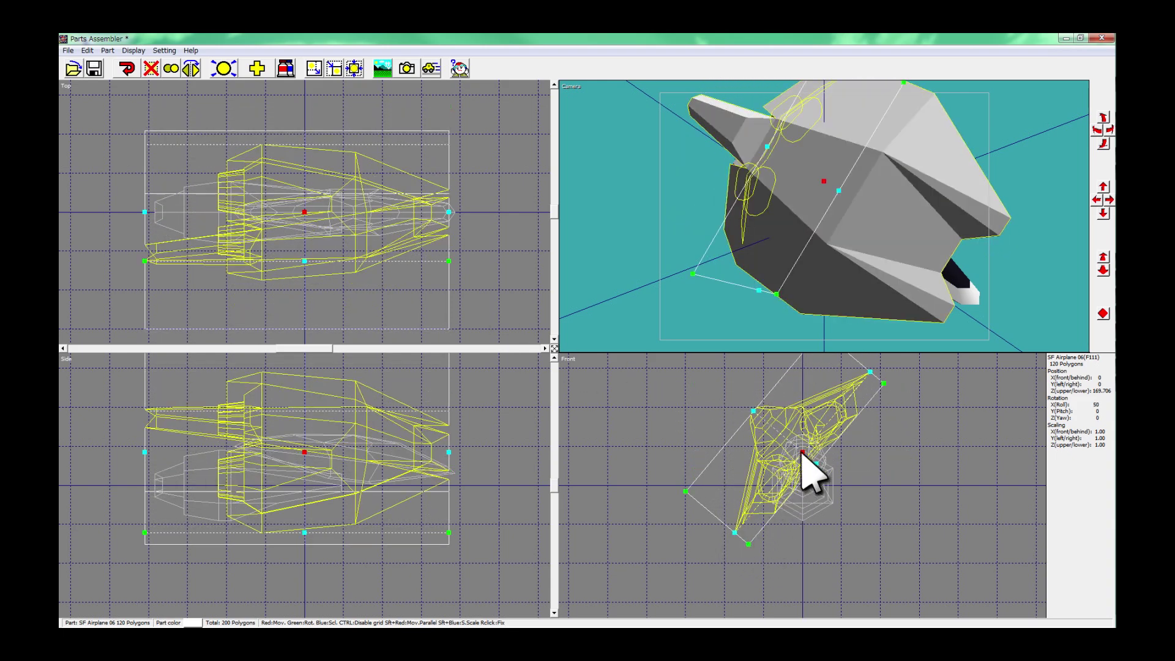
{"action": "left_click_drag", "start_coordinate": [803, 454], "coordinate": [790, 428]}
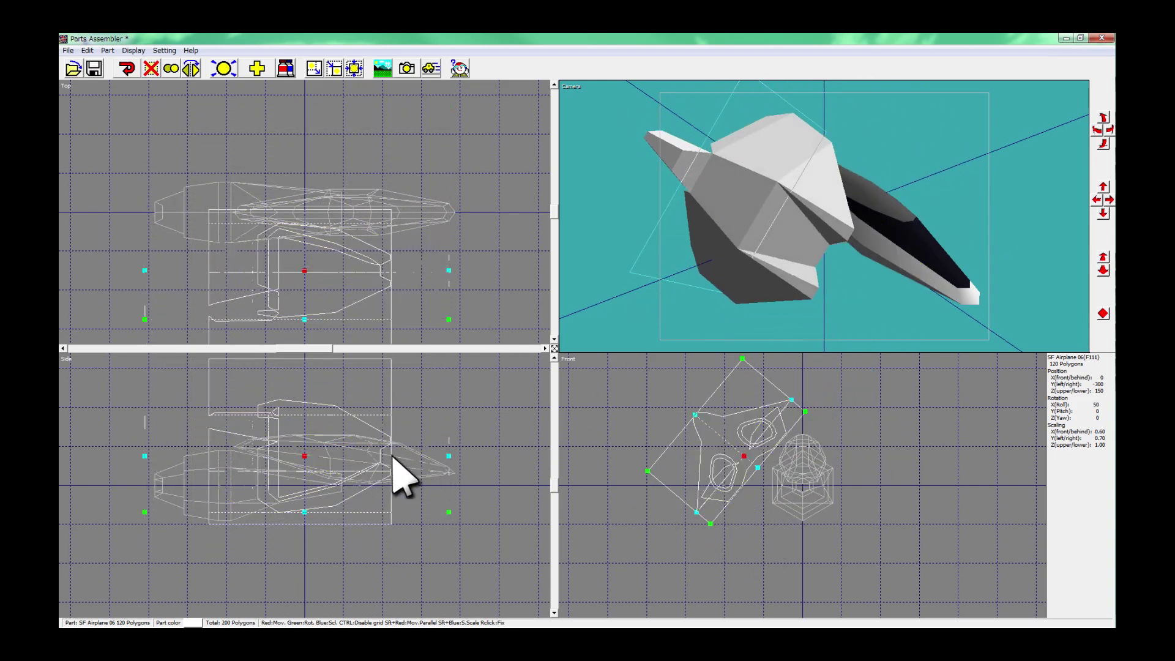
{"action": "left_click", "coordinate": [276, 471]}
- Add SF Wing 09, rolled outward, shrunk and fitted onto the side pod
{"action": "left_click", "coordinate": [258, 68]}
{"action": "double_click", "coordinate": [226, 251]}
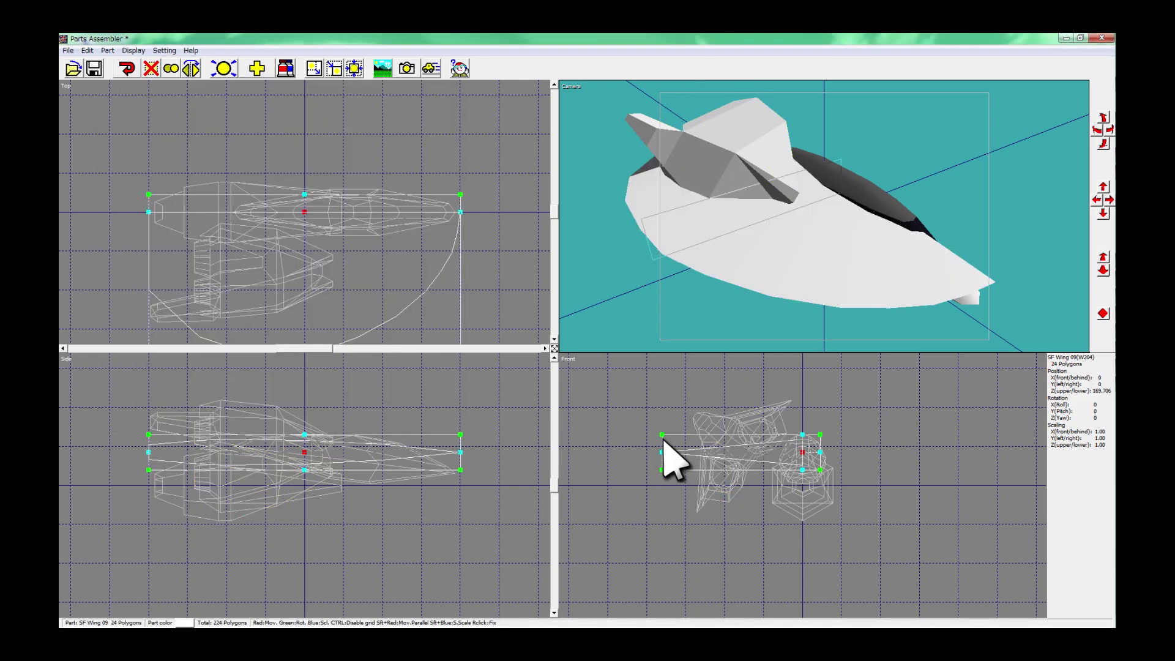
{"action": "left_click_drag", "start_coordinate": [663, 439], "coordinate": [687, 398]}
{"action": "left_click_drag", "start_coordinate": [460, 451], "coordinate": [433, 472]}
{"action": "left_click_drag", "start_coordinate": [802, 452], "coordinate": [800, 490]}
{"action": "left_click_drag", "start_coordinate": [304, 453], "coordinate": [281, 499]}
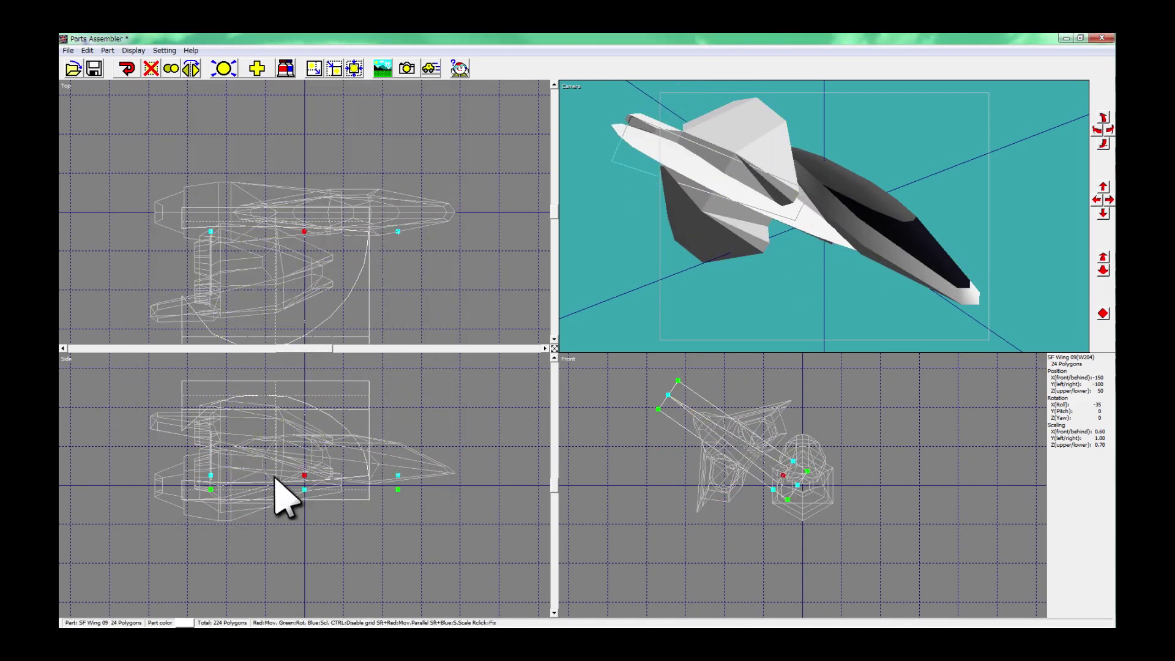
{"action": "left_click", "coordinate": [244, 467]}
- Mirror the pod and wing to the other side, centre a copy below as a fin, and select all parts
{"action": "left_click_drag", "start_coordinate": [630, 362], "coordinate": [787, 479]}
{"action": "left_click", "coordinate": [191, 68]}
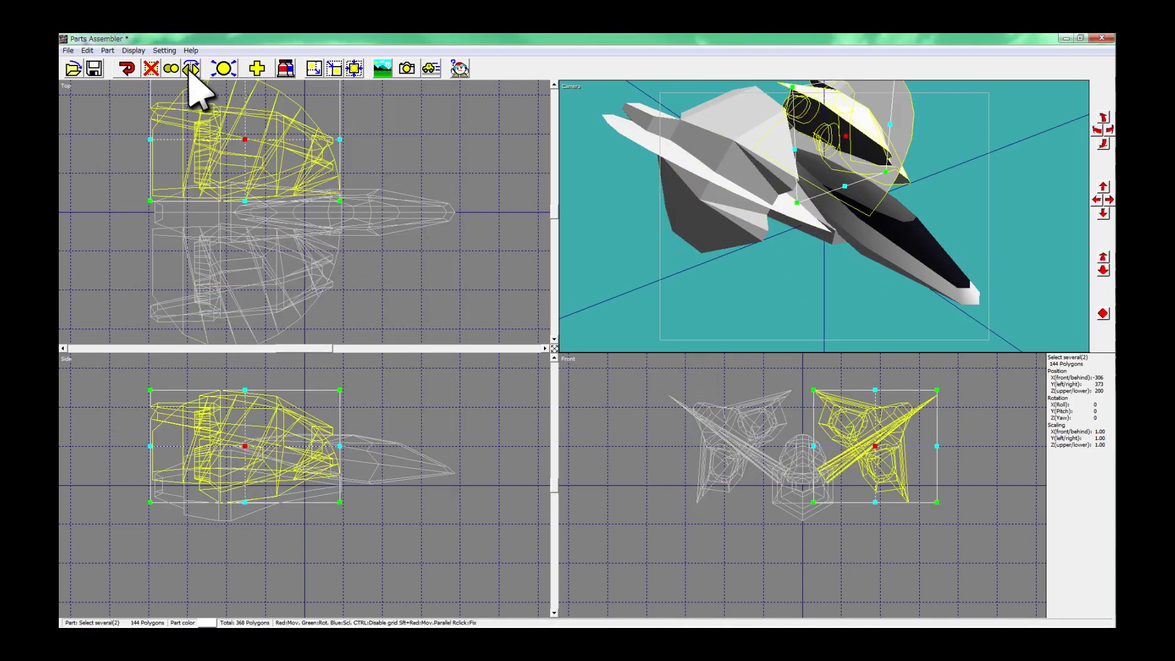
{"action": "left_click", "coordinate": [191, 69]}
{"action": "left_click_drag", "start_coordinate": [875, 526], "coordinate": [995, 560]}
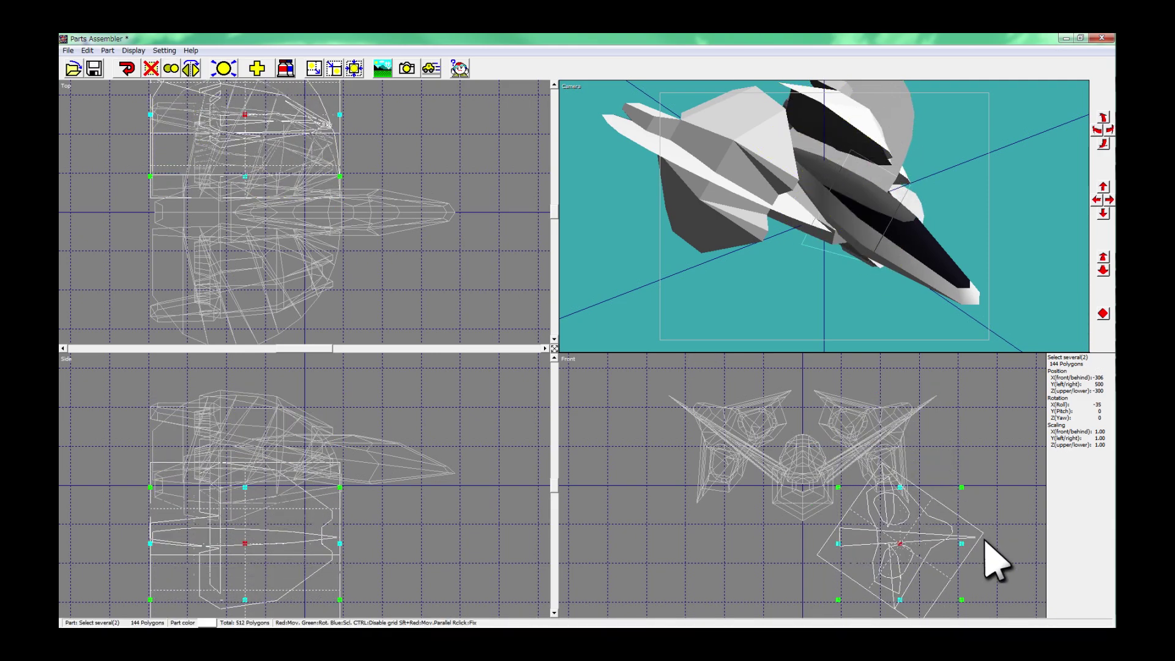
{"action": "key", "text": "ctrl+z"}
{"action": "left_click", "coordinate": [899, 542]}
{"action": "left_click_drag", "start_coordinate": [899, 543], "coordinate": [803, 566]}
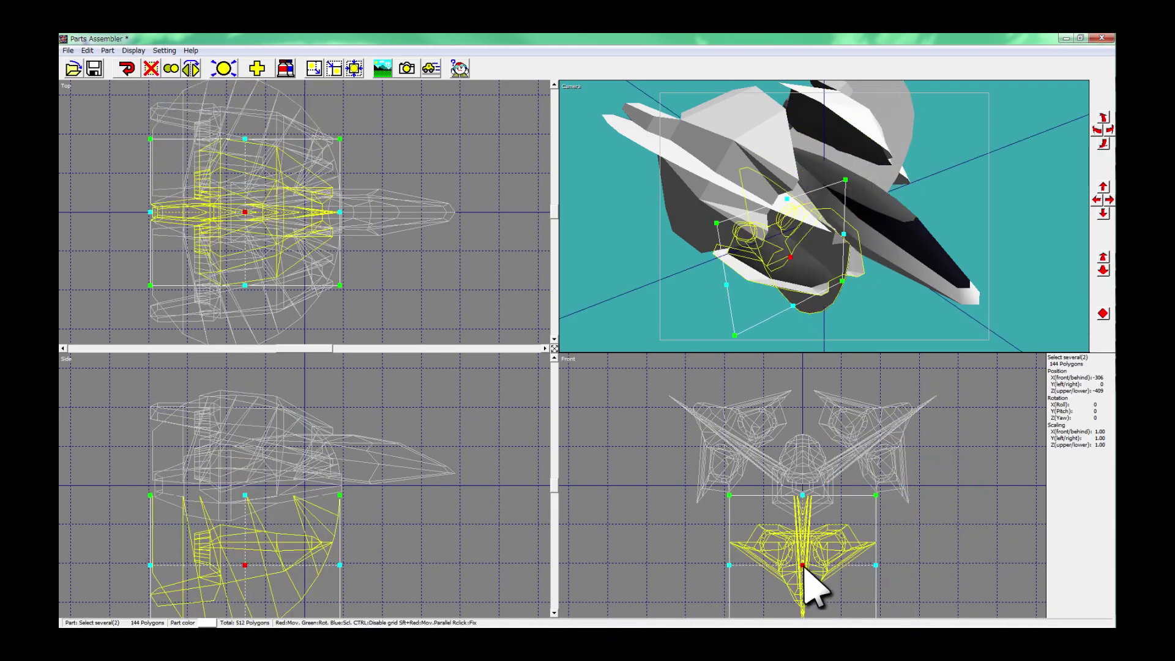
{"action": "right_click", "coordinate": [804, 566]}
{"action": "left_click", "coordinate": [1103, 314]}
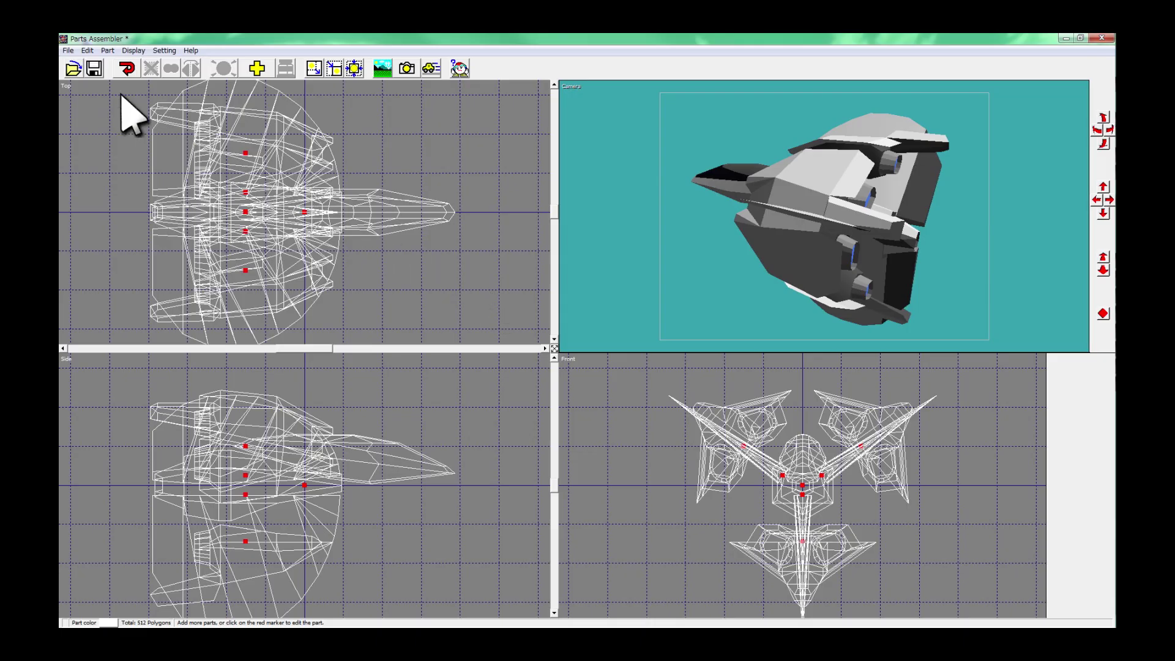
{"action": "left_click_drag", "start_coordinate": [120, 92], "coordinate": [390, 335]}
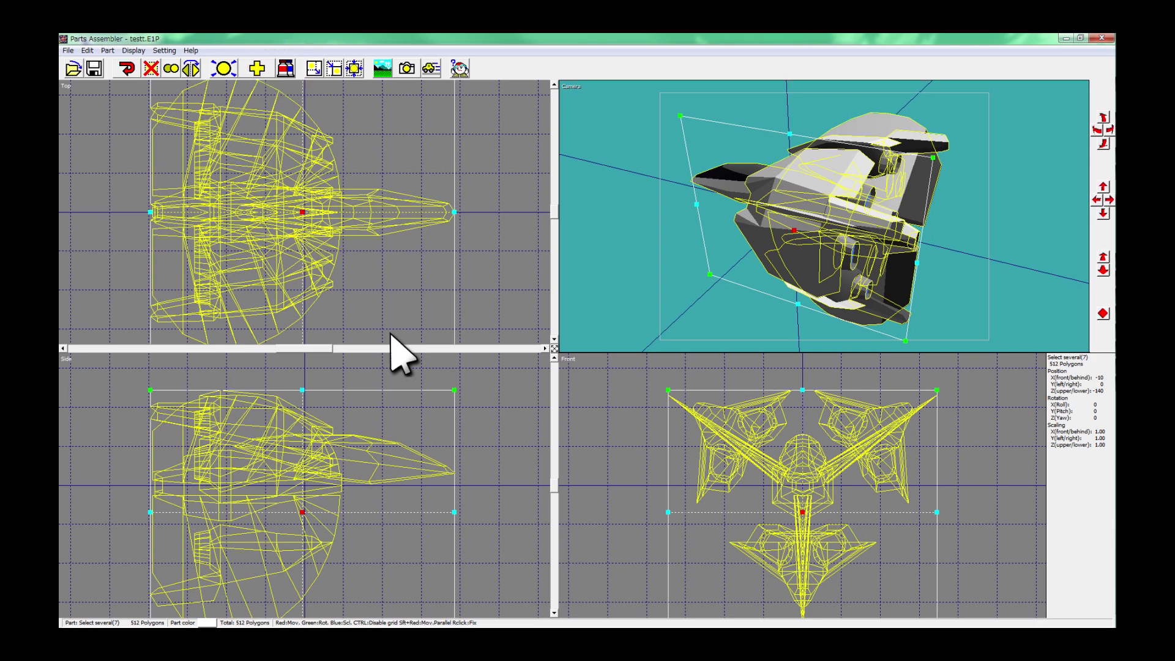
- Apply a red Mechanic texture to the whole spaceship
{"action": "left_click", "coordinate": [285, 68]}
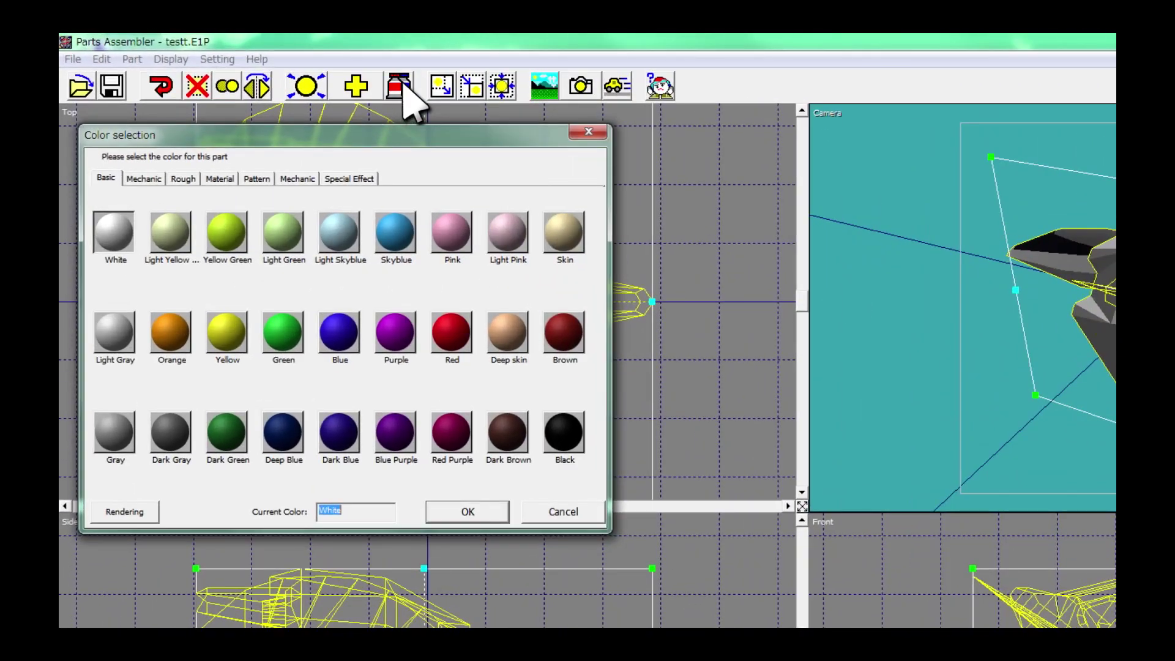
{"action": "left_click", "coordinate": [298, 178]}
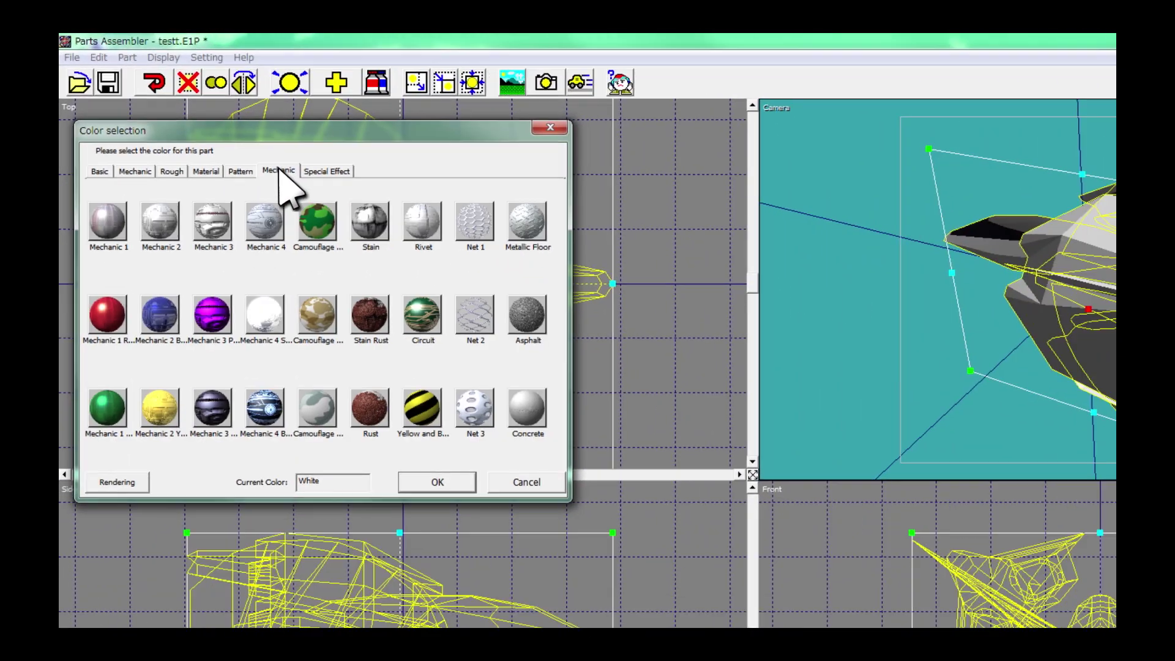
{"action": "left_click", "coordinate": [114, 333]}
{"action": "left_click", "coordinate": [477, 517]}
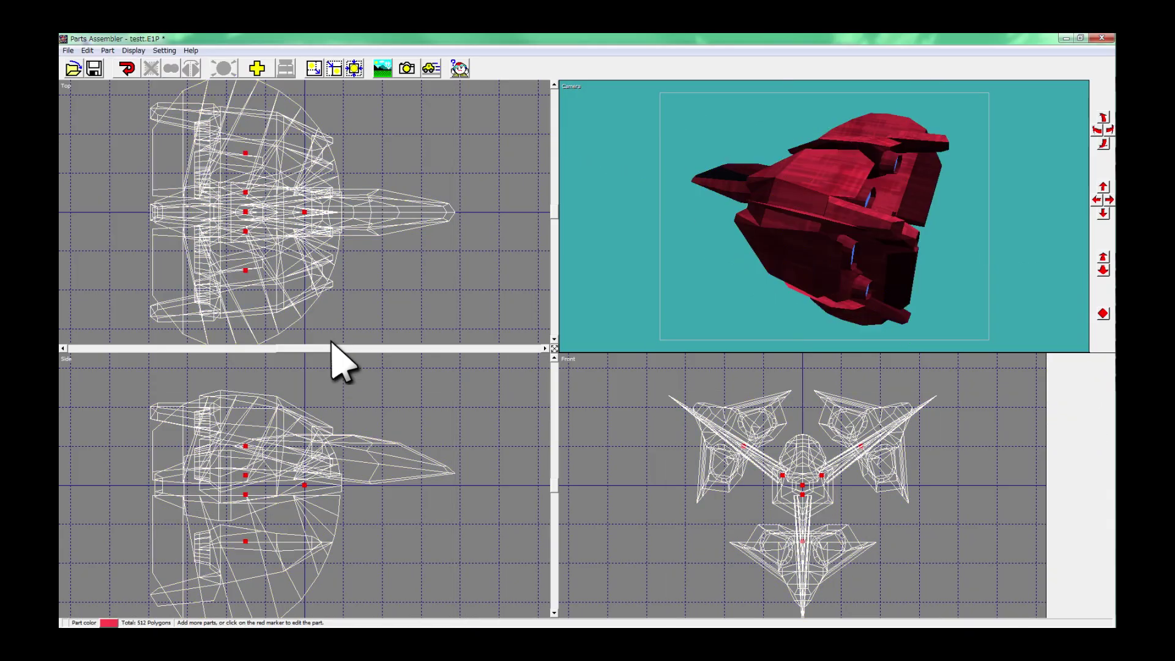
- Retexture one wing part with the dark Mechanic 3 finish
{"action": "left_click", "coordinate": [245, 154]}
{"action": "left_click", "coordinate": [285, 68]}
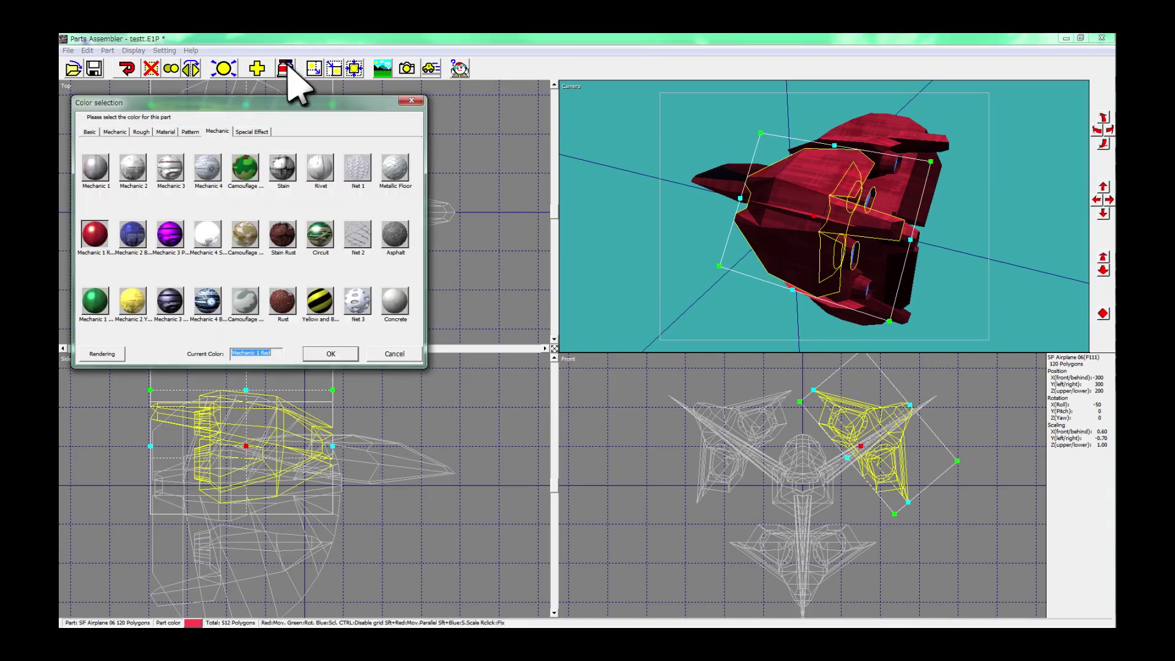
{"action": "left_click", "coordinate": [171, 302]}
{"action": "left_click", "coordinate": [331, 354]}
- Give another wing part the Mechanic 4 texture
{"action": "left_click", "coordinate": [255, 241]}
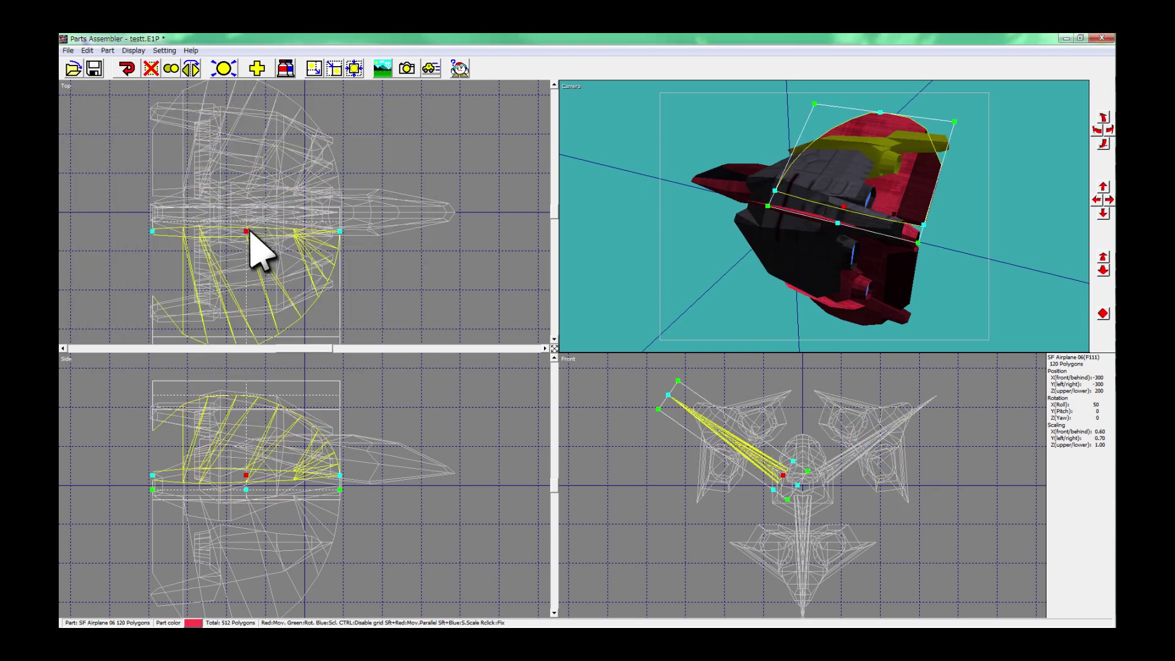
{"action": "left_click", "coordinate": [285, 68]}
{"action": "left_click", "coordinate": [207, 169]}
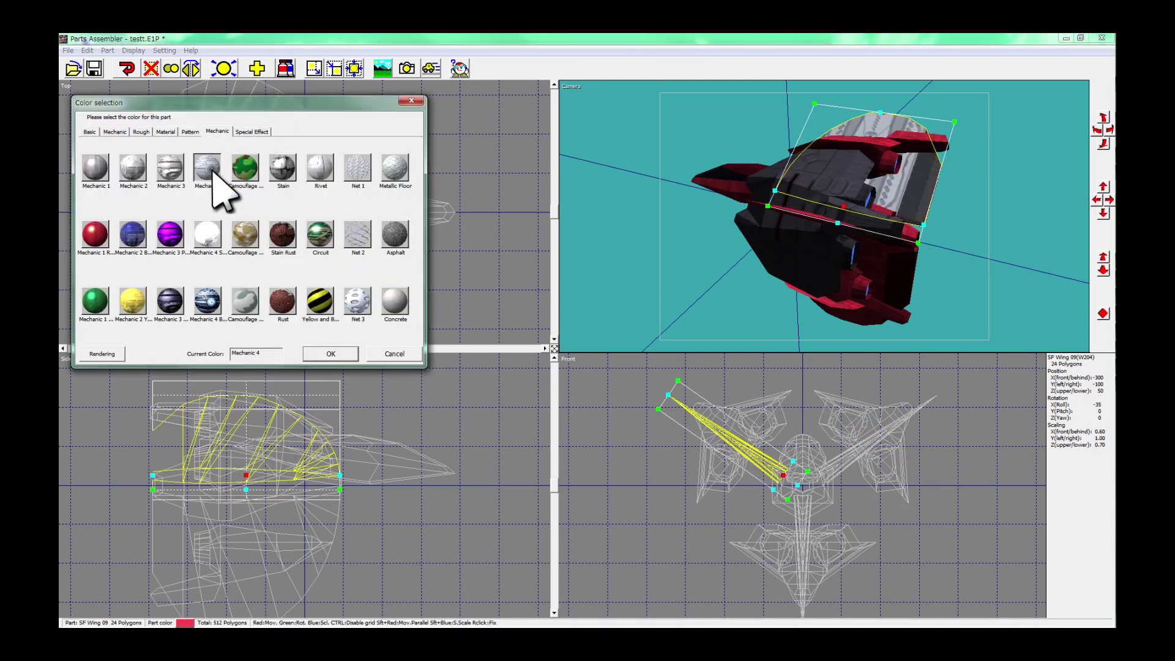
{"action": "left_click", "coordinate": [331, 354]}
- Select the SF Airplane 06, opposite SF Wing 09 and a lower part, then deselect
{"action": "left_click", "coordinate": [334, 360]}
{"action": "left_click", "coordinate": [288, 432]}
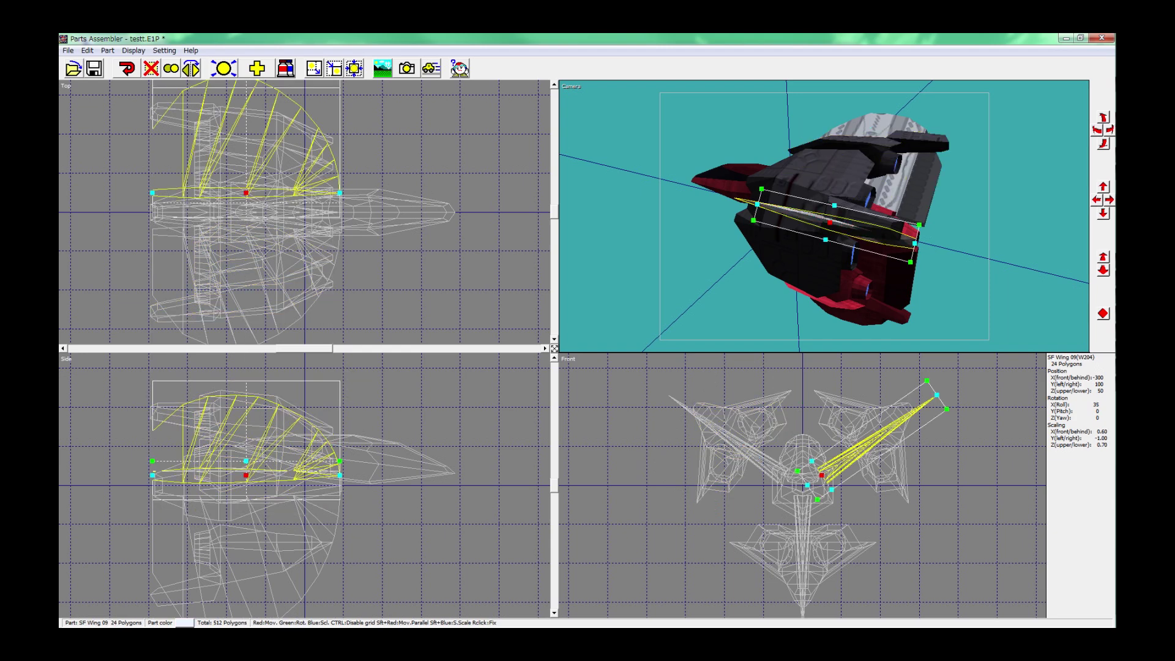
{"action": "left_click", "coordinate": [246, 541]}
{"action": "right_click", "coordinate": [246, 541]}
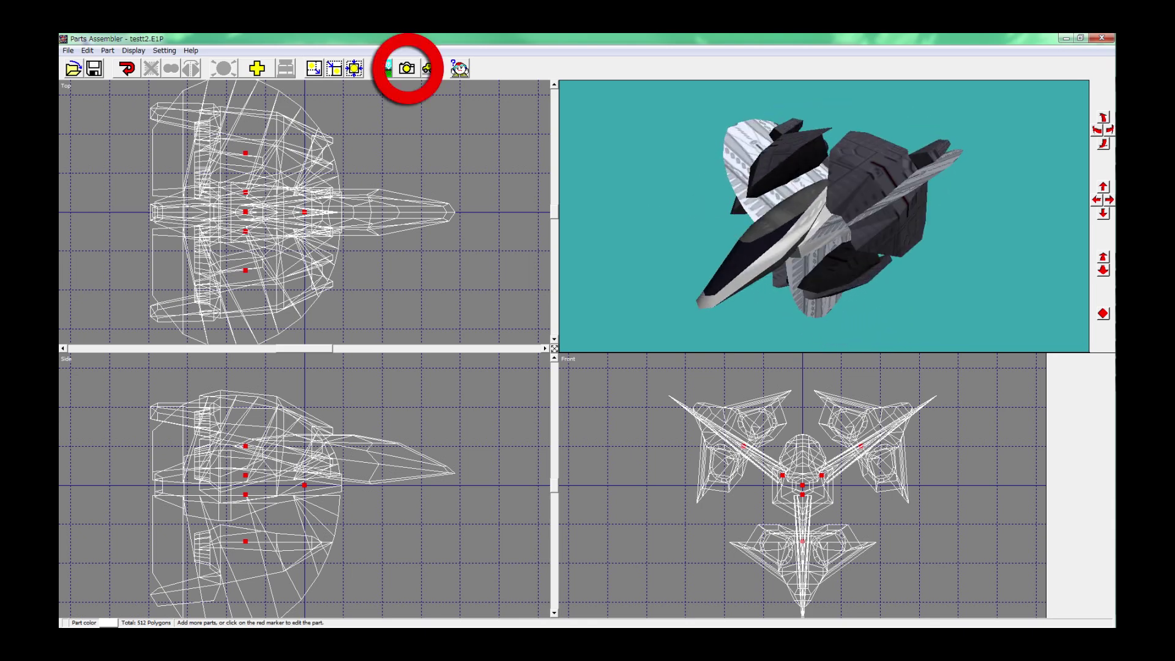
{"action": "left_click", "coordinate": [408, 69]}
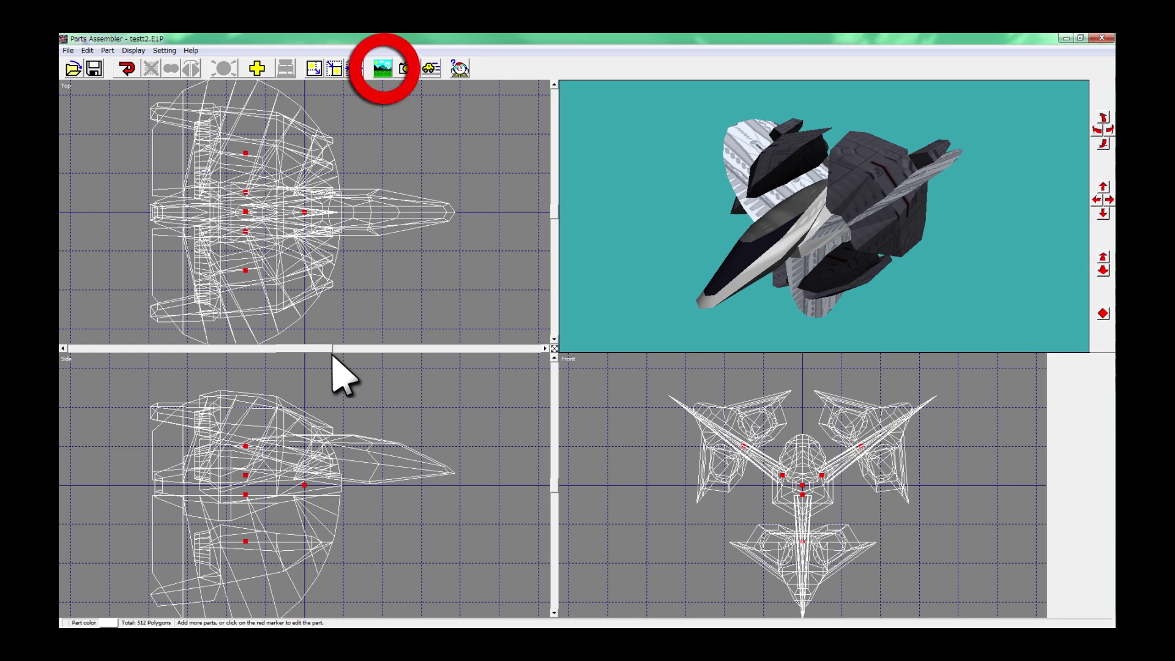
- Browse the background tabs and apply Daytime FutureCity from the Sky 1 set
{"action": "left_click", "coordinate": [381, 69]}
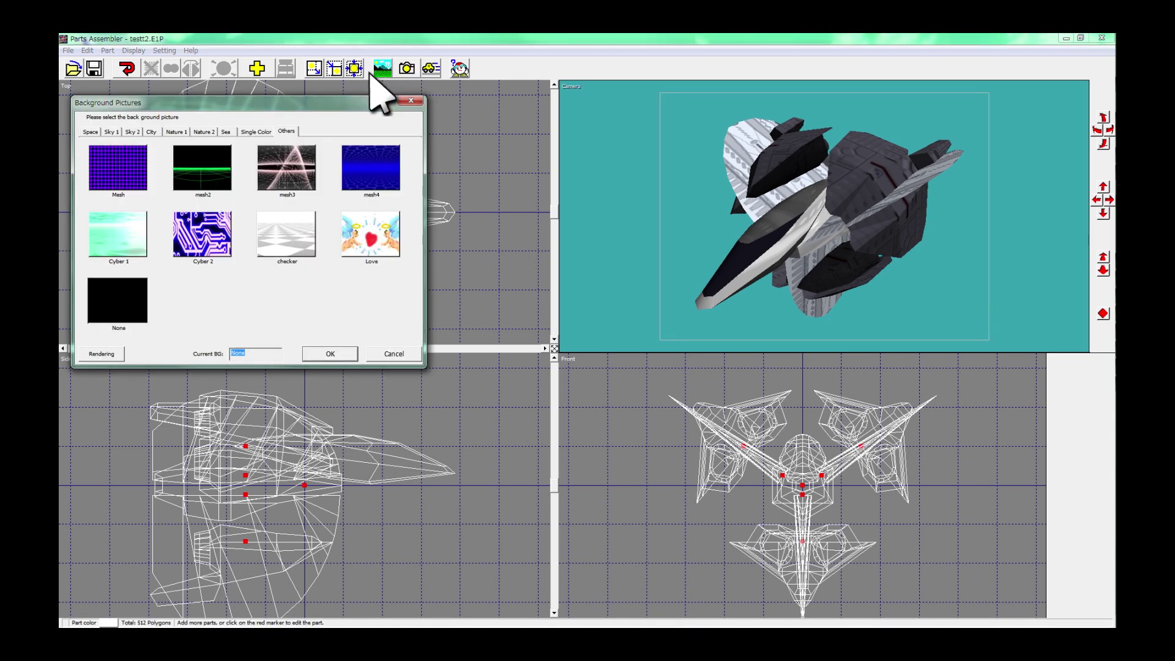
{"action": "left_click", "coordinate": [255, 132]}
{"action": "left_click", "coordinate": [226, 132]}
{"action": "left_click", "coordinate": [204, 132]}
{"action": "left_click", "coordinate": [174, 132]}
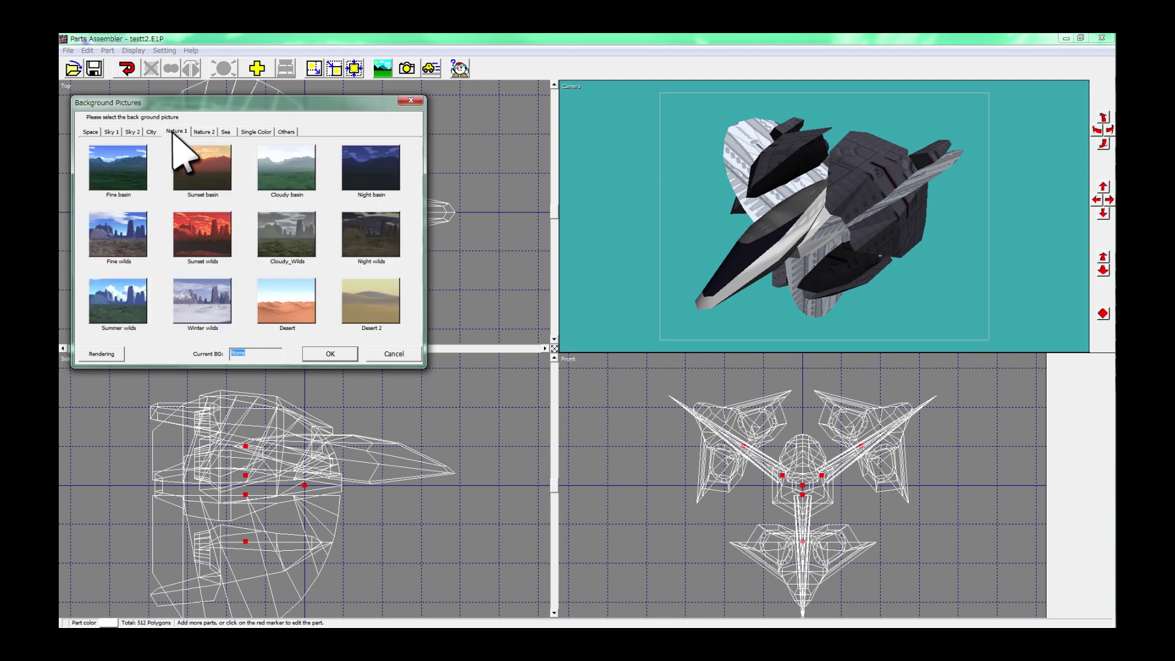
{"action": "left_click", "coordinate": [151, 132]}
{"action": "left_click", "coordinate": [132, 132]}
{"action": "left_click", "coordinate": [111, 133]}
{"action": "left_click", "coordinate": [113, 297]}
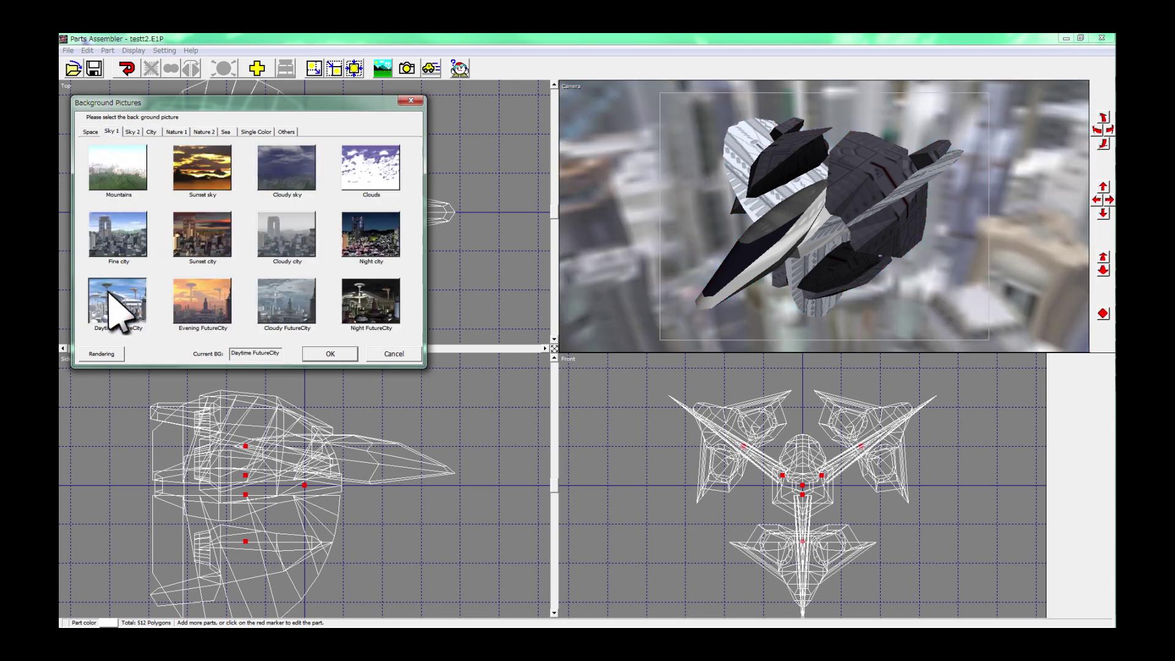
{"action": "left_click", "coordinate": [332, 354]}
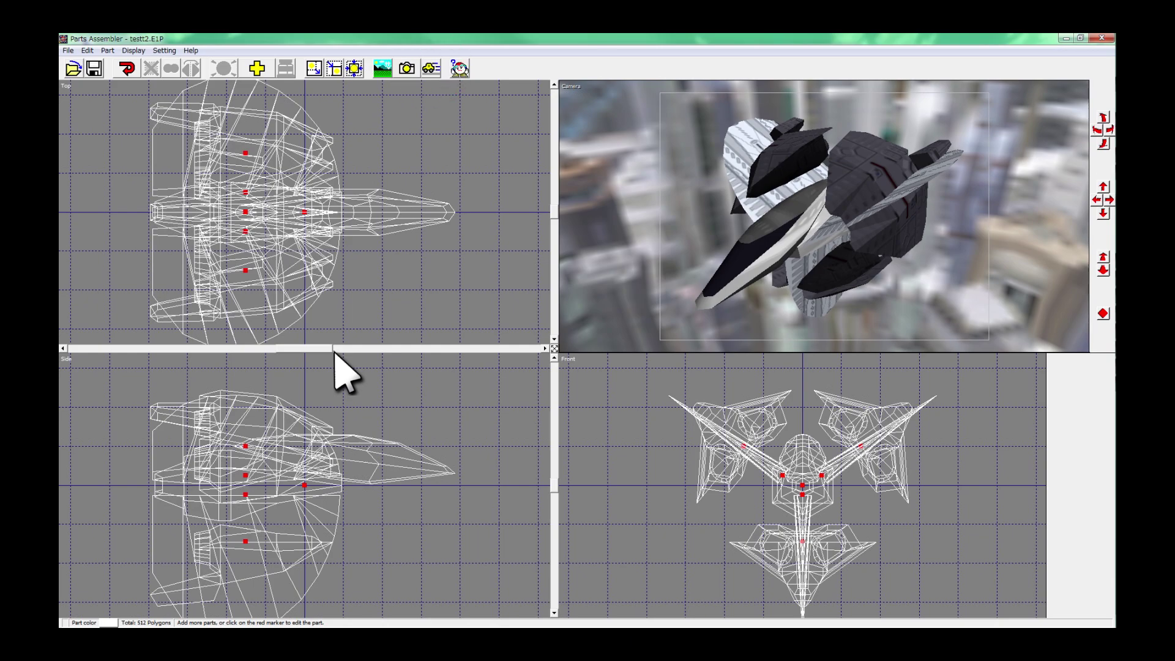
- Preview the ship flying the Winding 2 and Rotation motions
{"action": "left_click", "coordinate": [430, 68]}
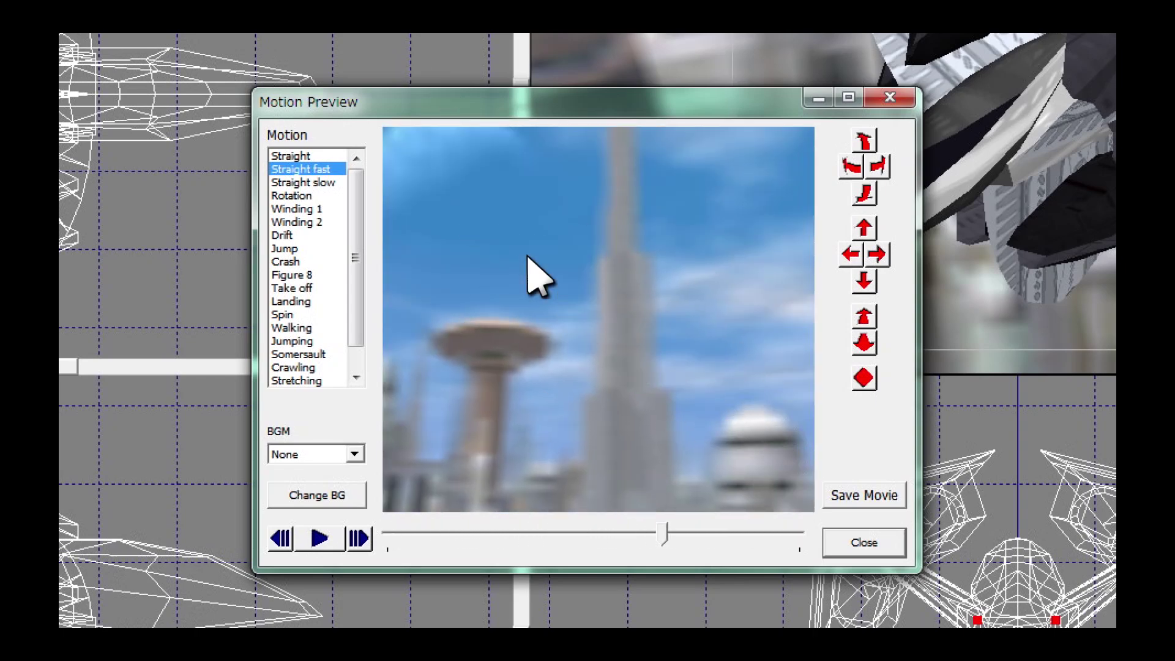
{"action": "left_click", "coordinate": [307, 222]}
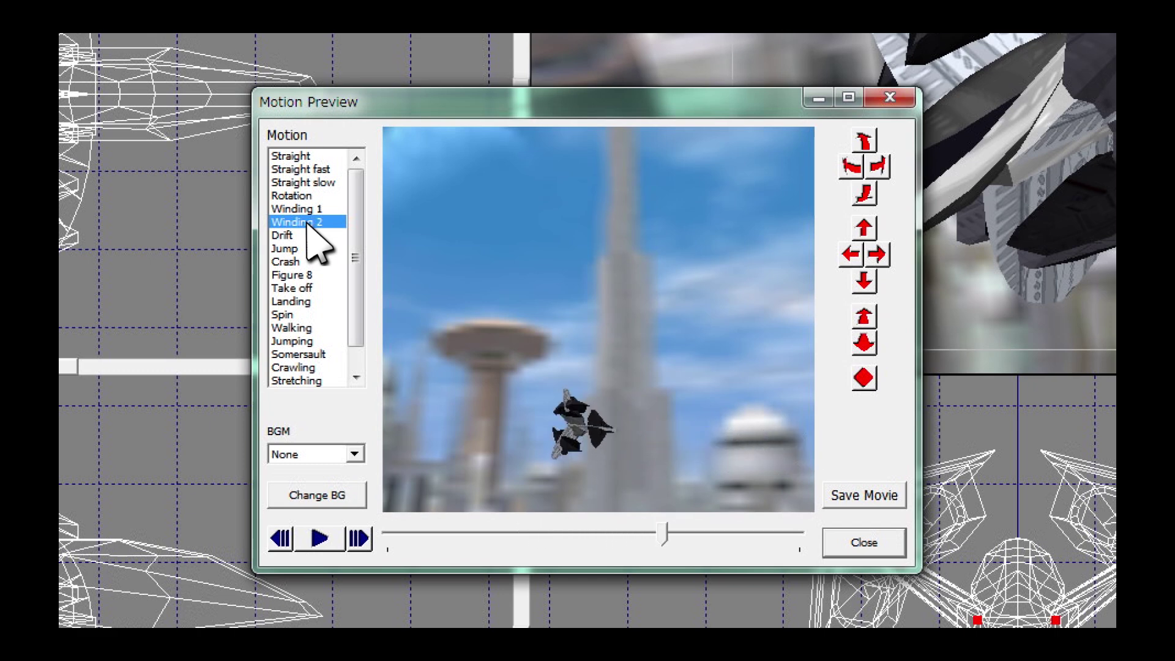
{"action": "left_click", "coordinate": [306, 196]}
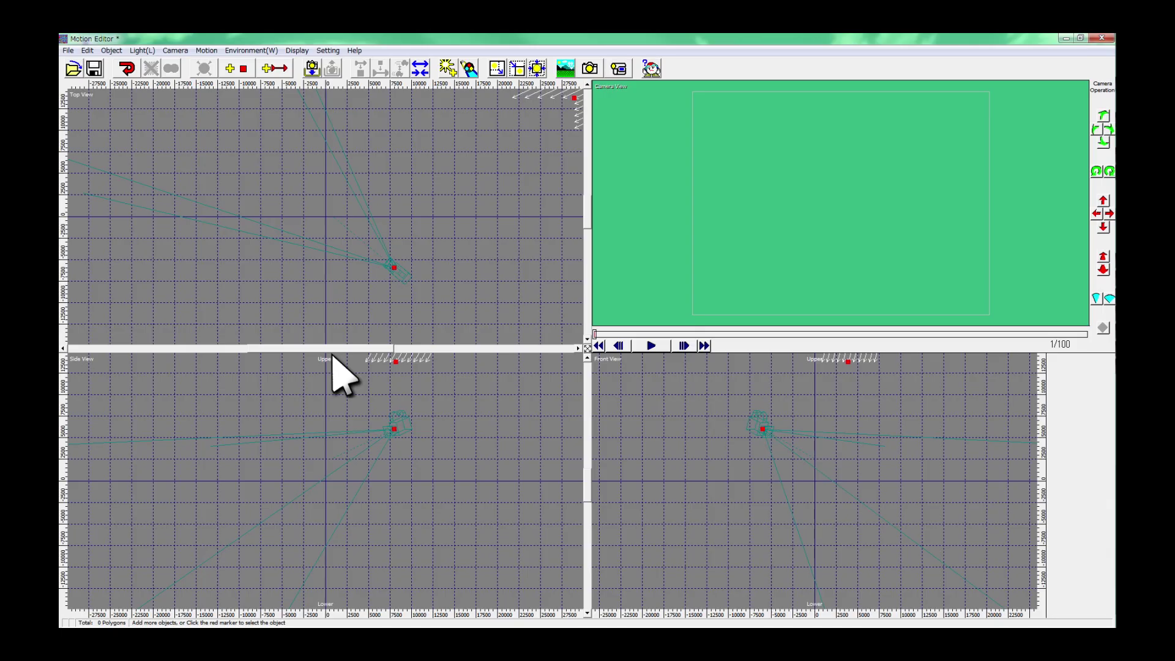
- Load the Type-B-BW ship as a moving object and play its straight flight
{"action": "left_click", "coordinate": [273, 68]}
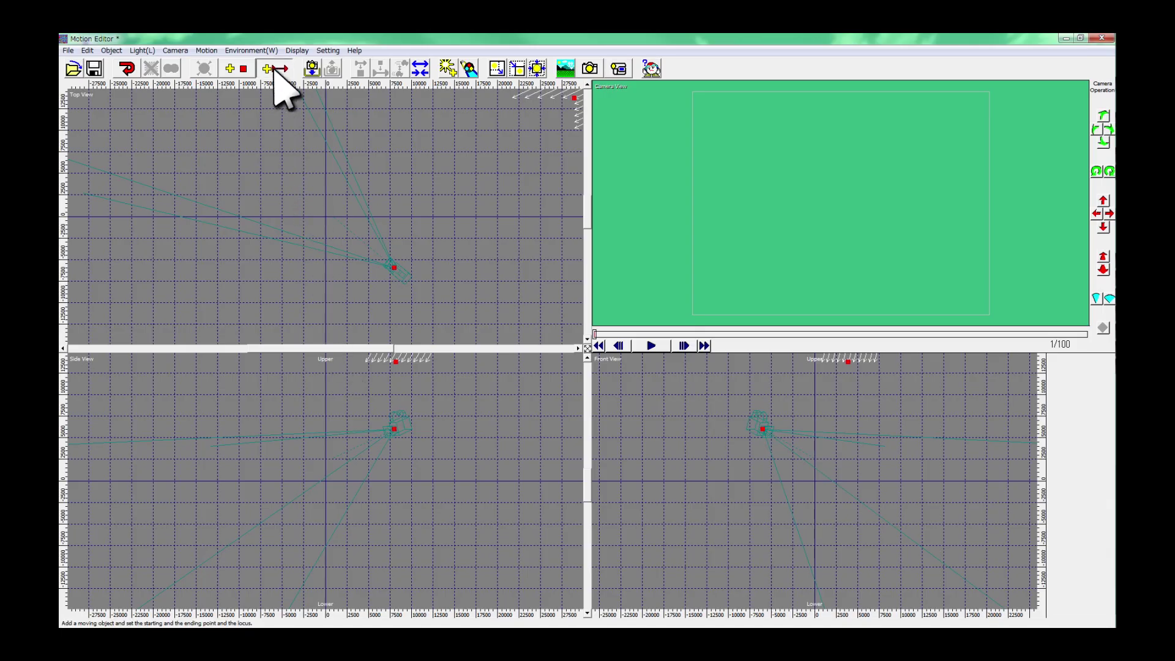
{"action": "left_click", "coordinate": [537, 367]}
{"action": "left_click", "coordinate": [800, 463]}
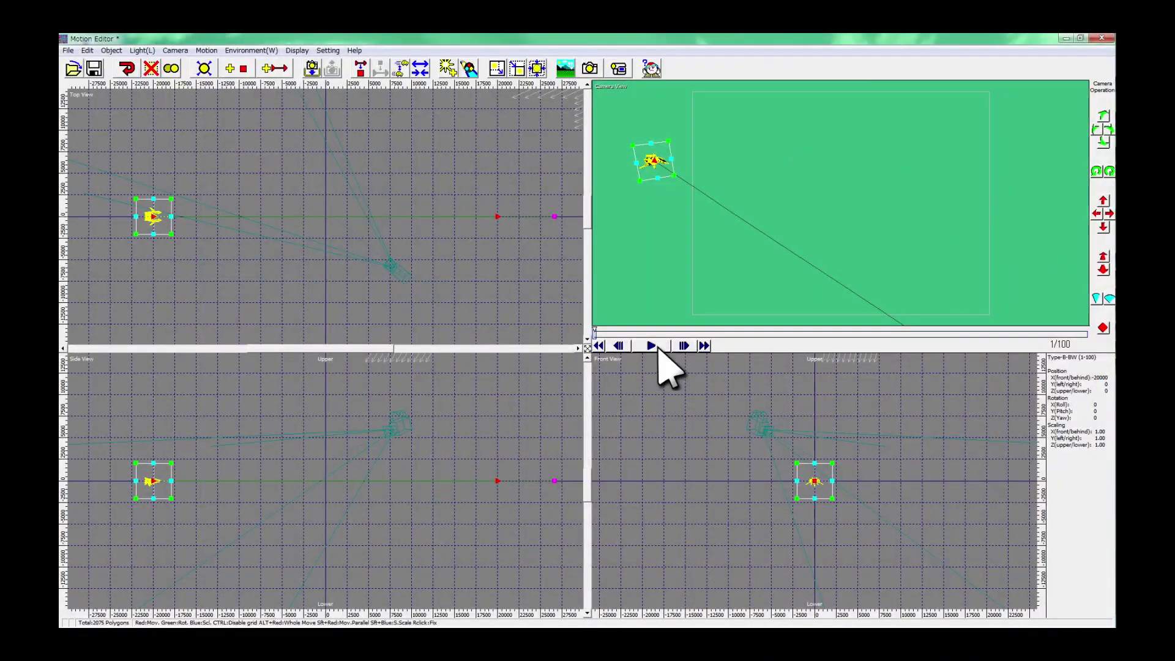
{"action": "left_click", "coordinate": [652, 346]}
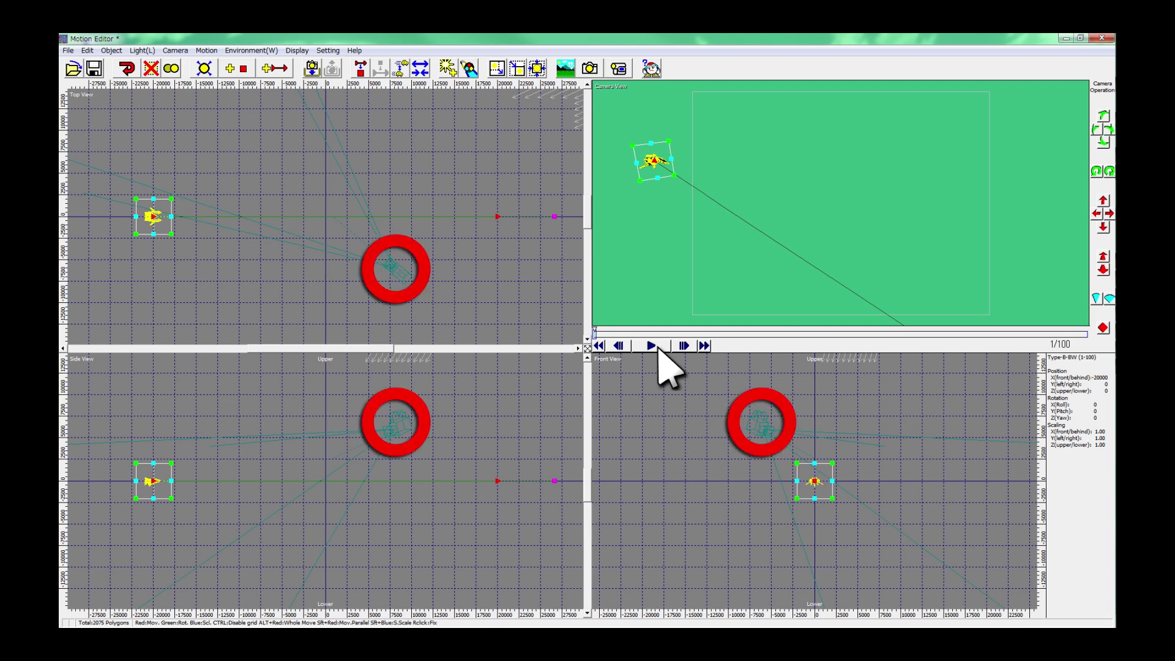
- Turn the camera to yaw 155, raise the ship's path end point, and play the curved flight
{"action": "left_click", "coordinate": [399, 274]}
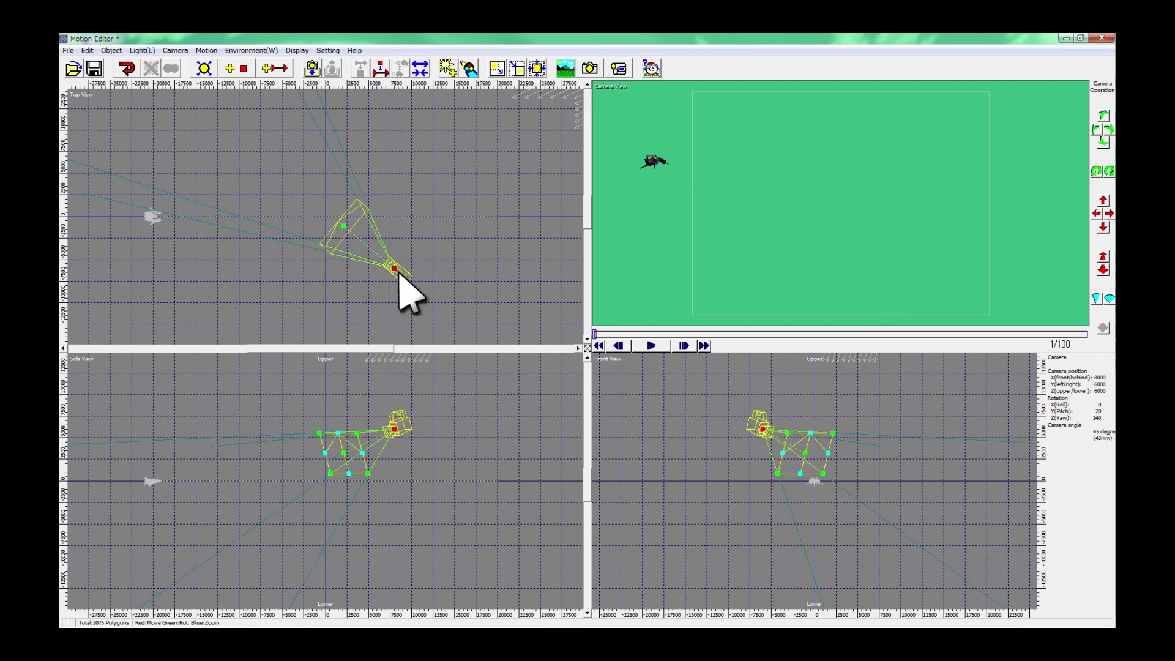
{"action": "mouse_move", "coordinate": [344, 226]}
{"action": "left_mouse_down"}
{"action": "mouse_move", "coordinate": [349, 244]}
{"action": "mouse_move", "coordinate": [335, 244]}
{"action": "left_mouse_up"}
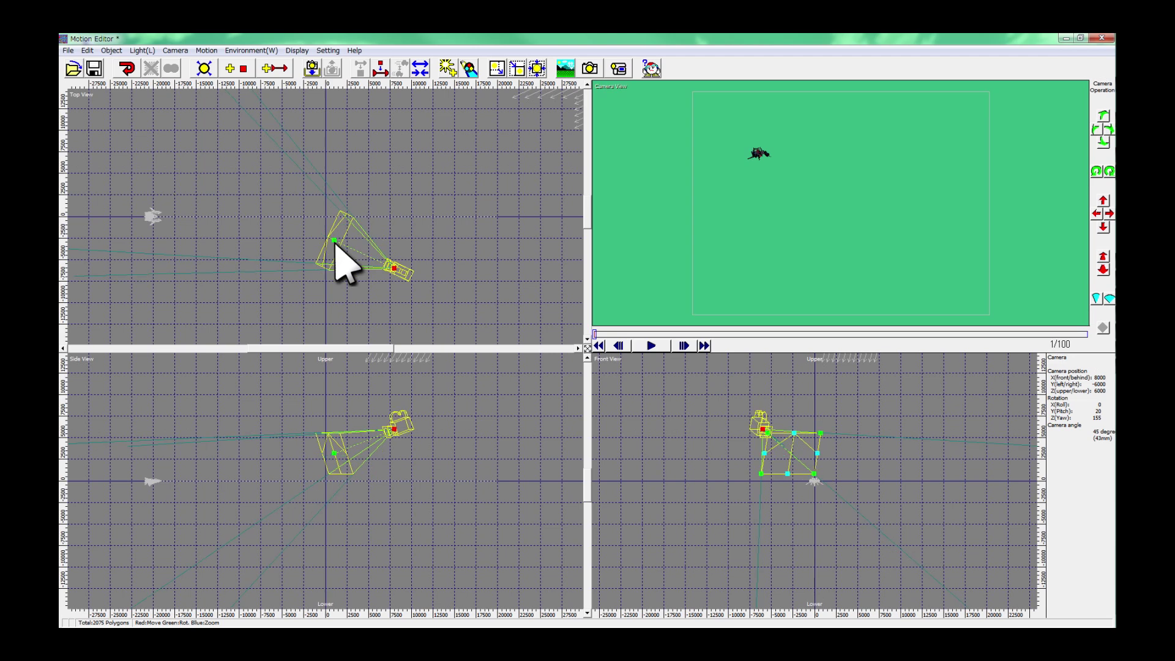
{"action": "key", "text": "Tab"}
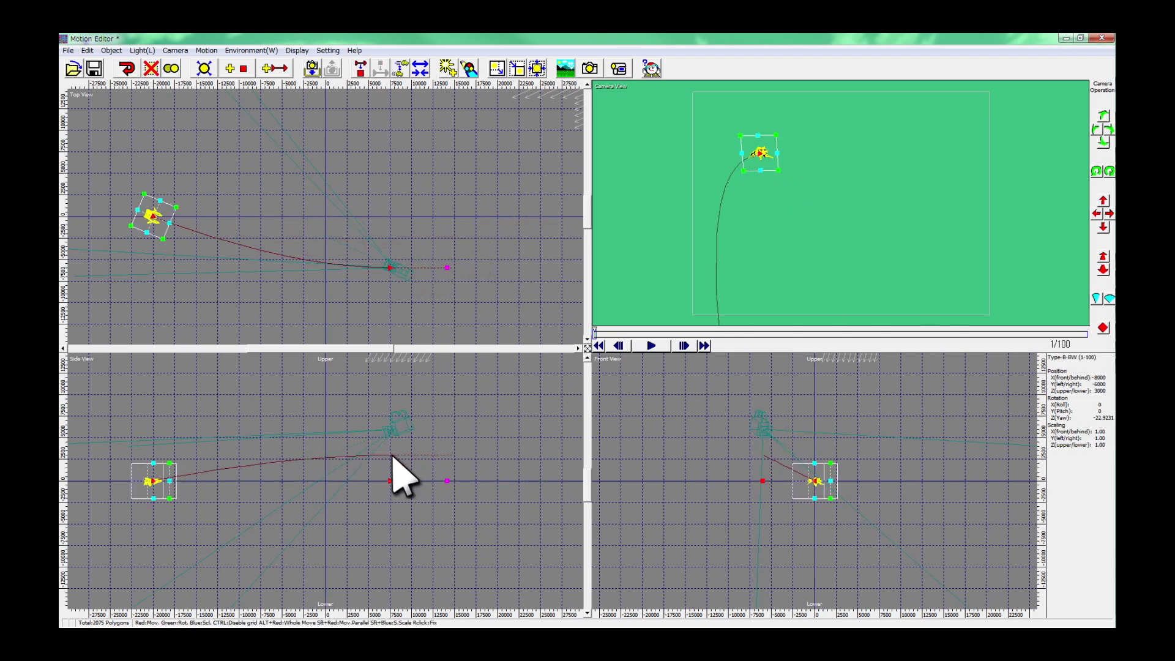
{"action": "left_click_drag", "start_coordinate": [393, 456], "coordinate": [455, 407]}
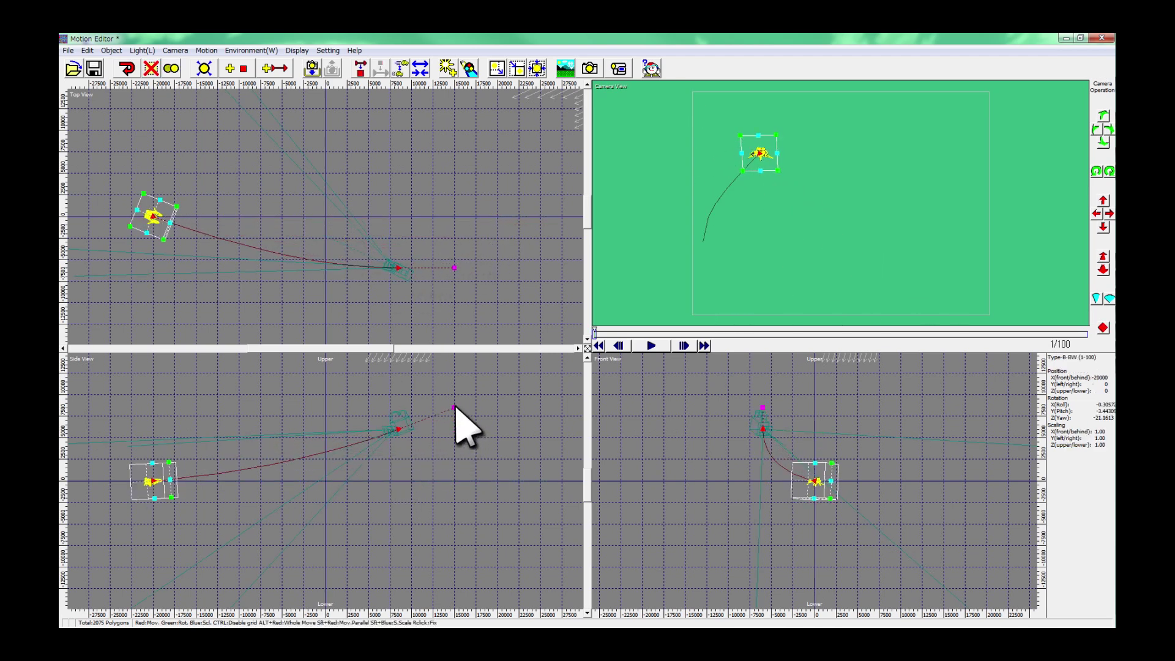
{"action": "left_click", "coordinate": [661, 347]}
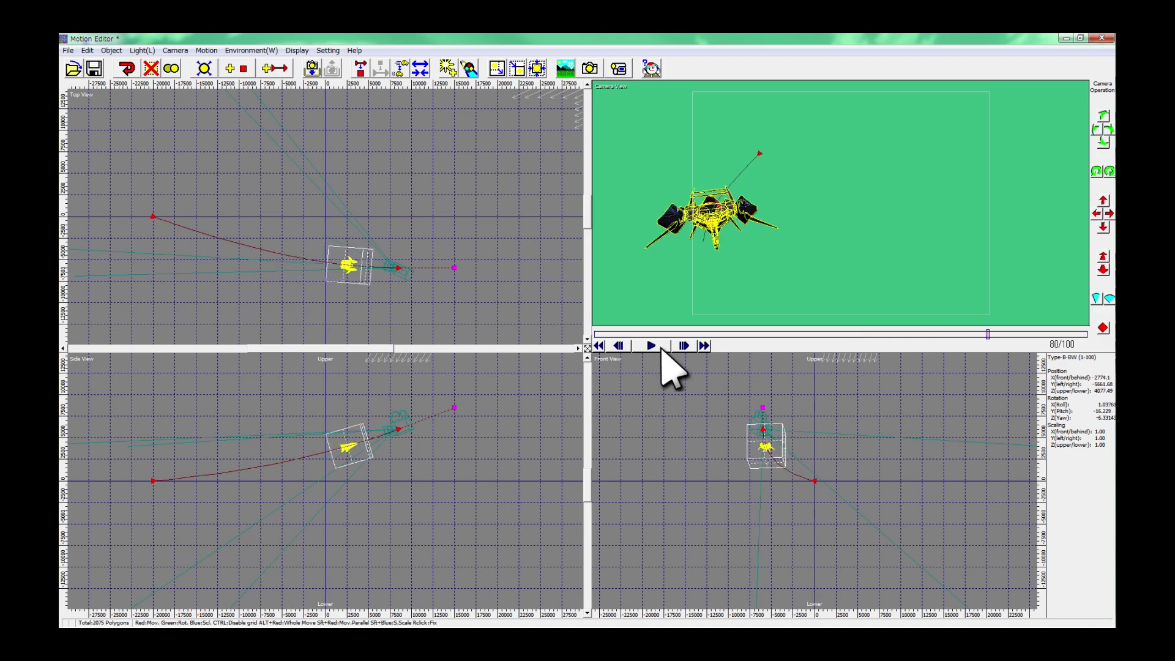
- Place the camera's path end and direction markers, turn it to yaw -175, and play
{"action": "left_click", "coordinate": [599, 346]}
{"action": "left_click", "coordinate": [395, 269]}
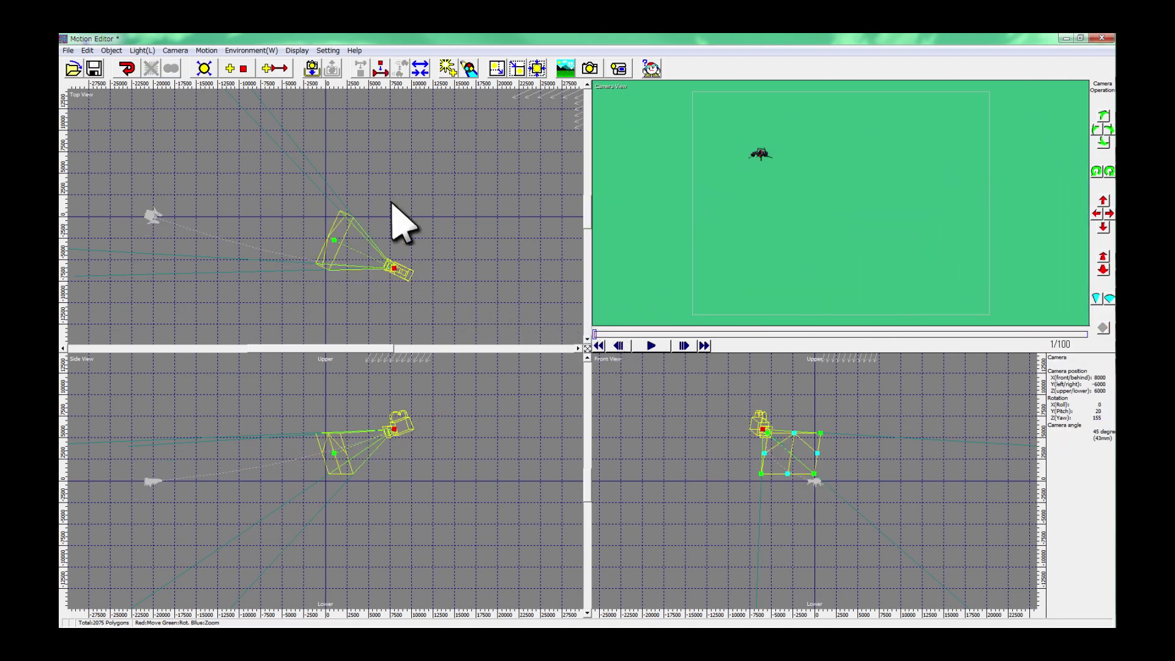
{"action": "left_click", "coordinate": [380, 68]}
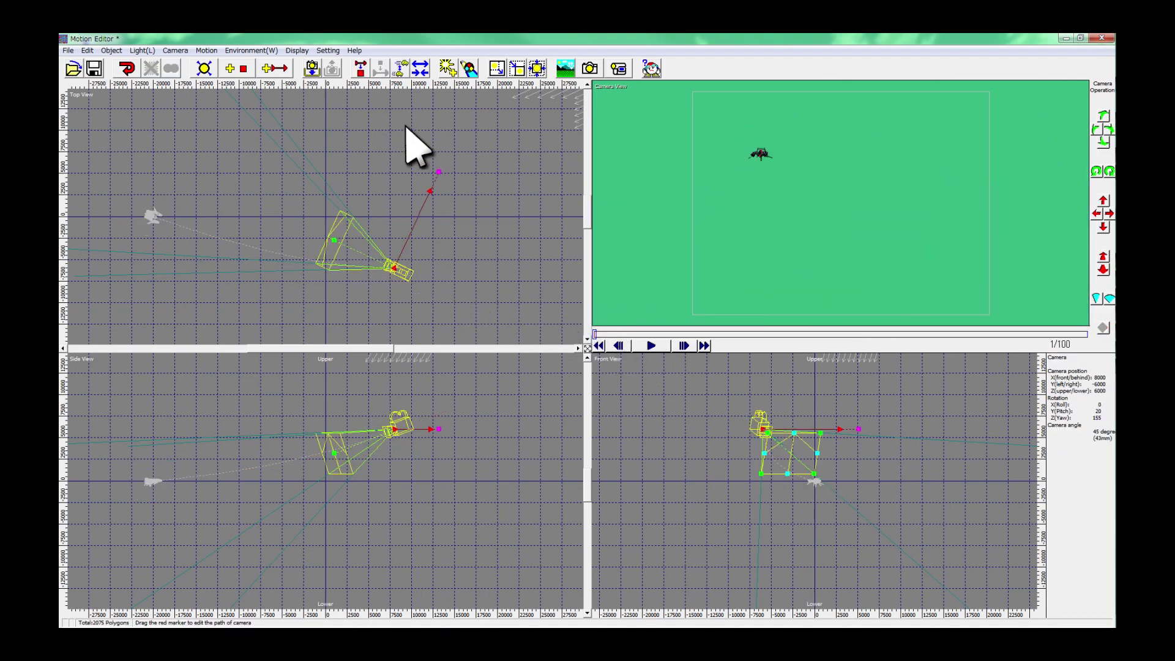
{"action": "left_click", "coordinate": [322, 260]}
{"action": "left_click", "coordinate": [322, 452]}
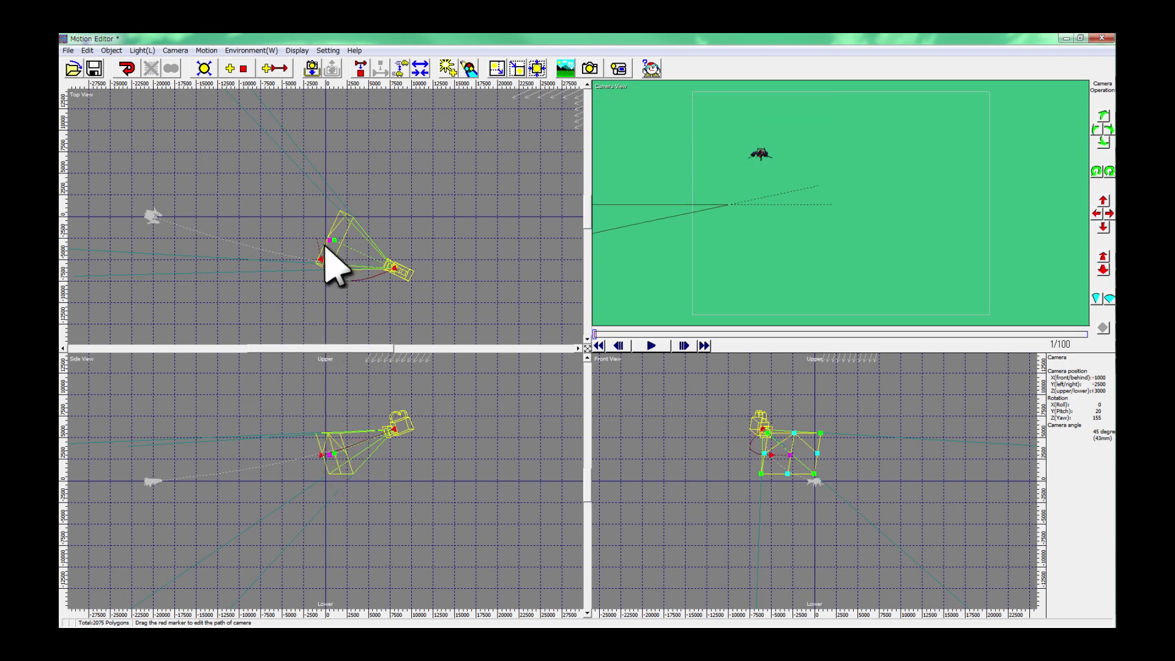
{"action": "left_click", "coordinate": [310, 262]}
{"action": "left_click", "coordinate": [304, 461]}
{"action": "left_click", "coordinate": [331, 253]}
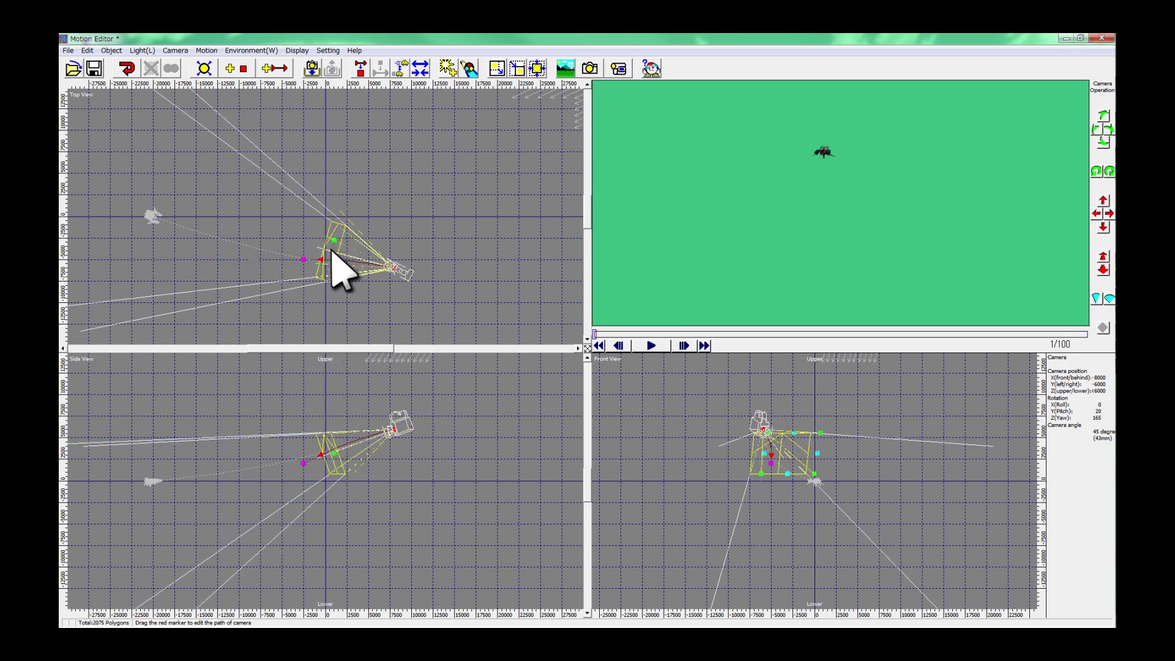
{"action": "left_click_drag", "start_coordinate": [331, 251], "coordinate": [331, 273]}
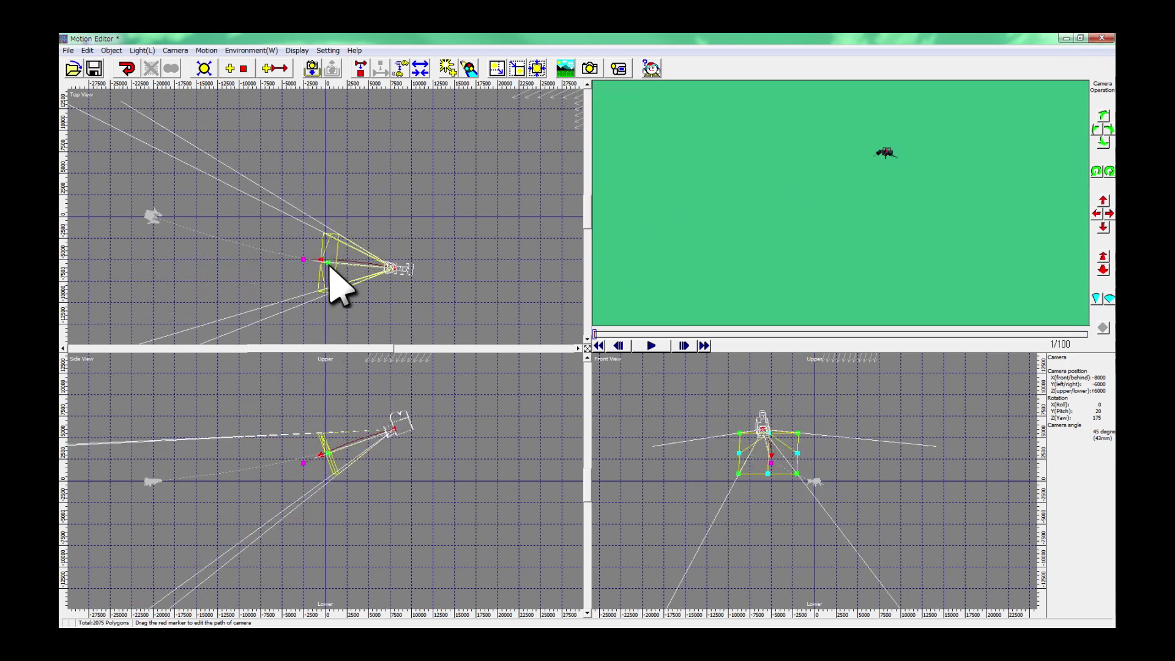
{"action": "left_click", "coordinate": [667, 350]}
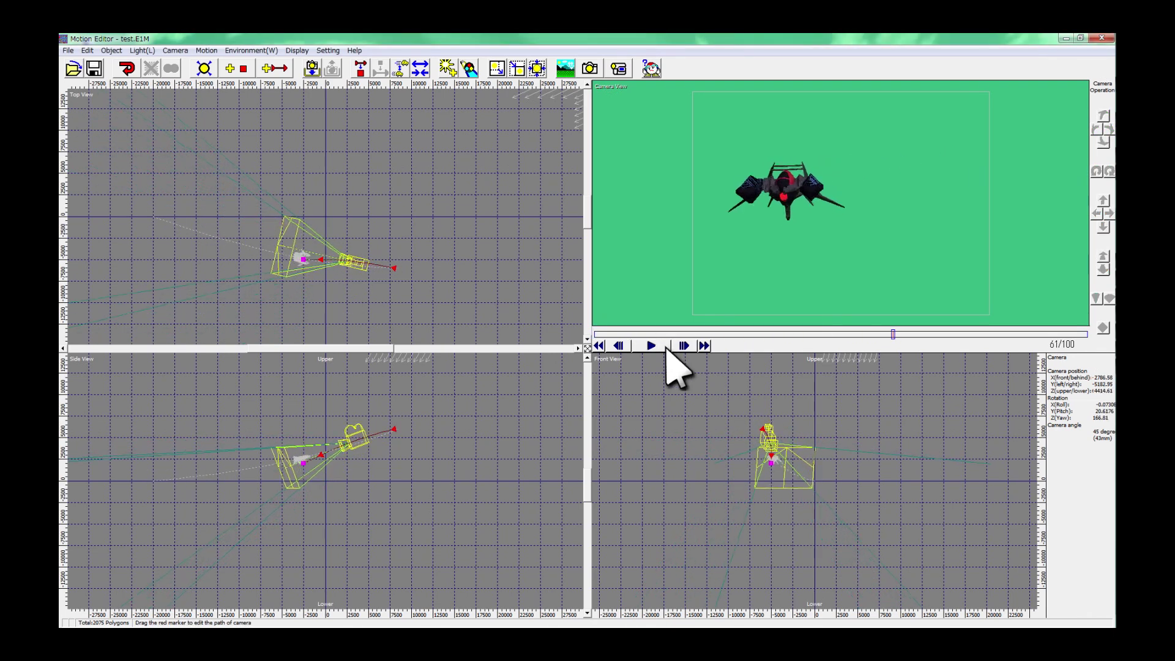
- Add the CourceS tunnel course to the scene
{"action": "left_click", "coordinate": [239, 70]}
{"action": "left_click", "coordinate": [603, 431]}
{"action": "double_click", "coordinate": [604, 432]}
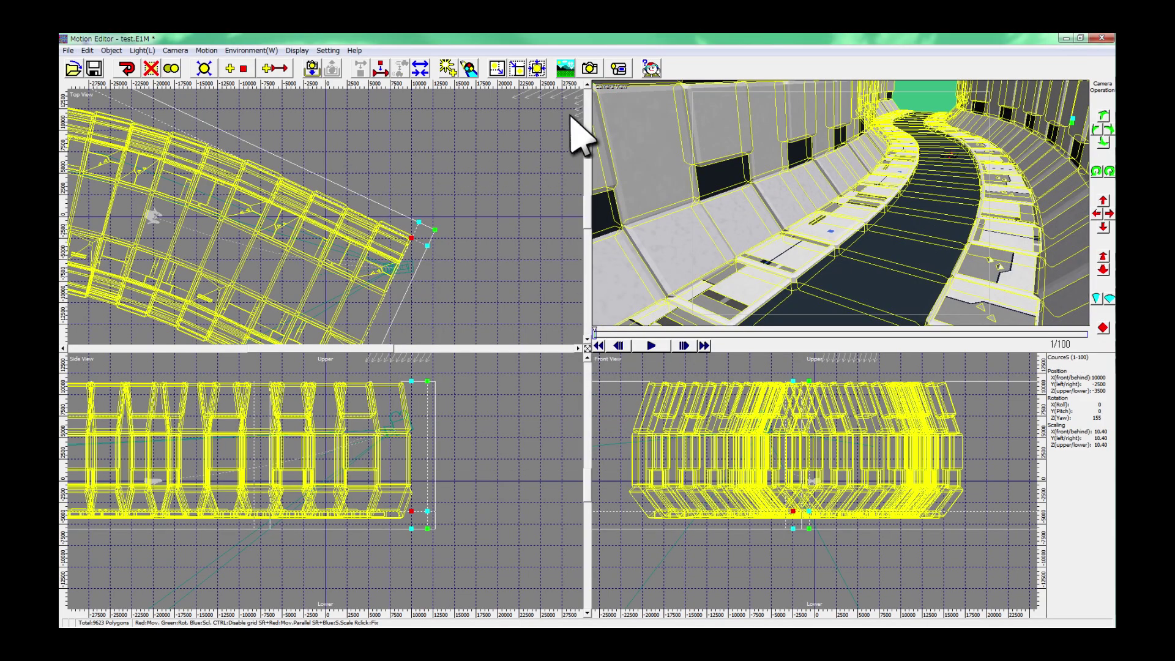
- Set the Evening FutureCity background from Sky 1 and play the flight through the tunnel
{"action": "left_click", "coordinate": [566, 68]}
{"action": "left_click", "coordinate": [131, 144]}
{"action": "left_click", "coordinate": [221, 314]}
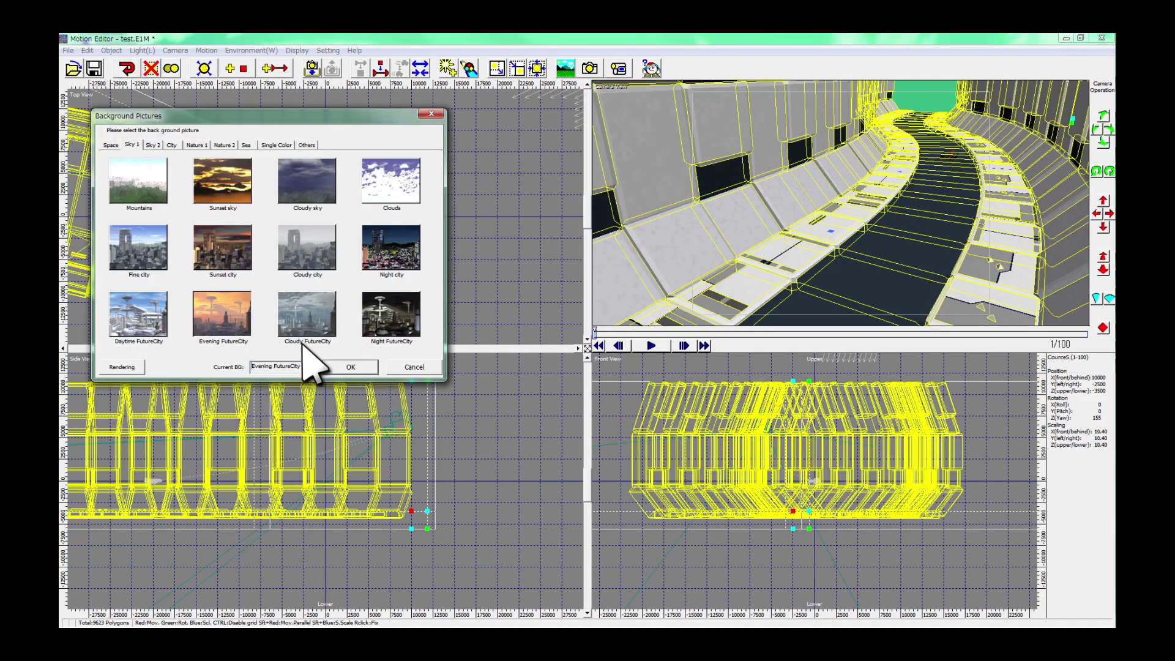
{"action": "left_click", "coordinate": [363, 368]}
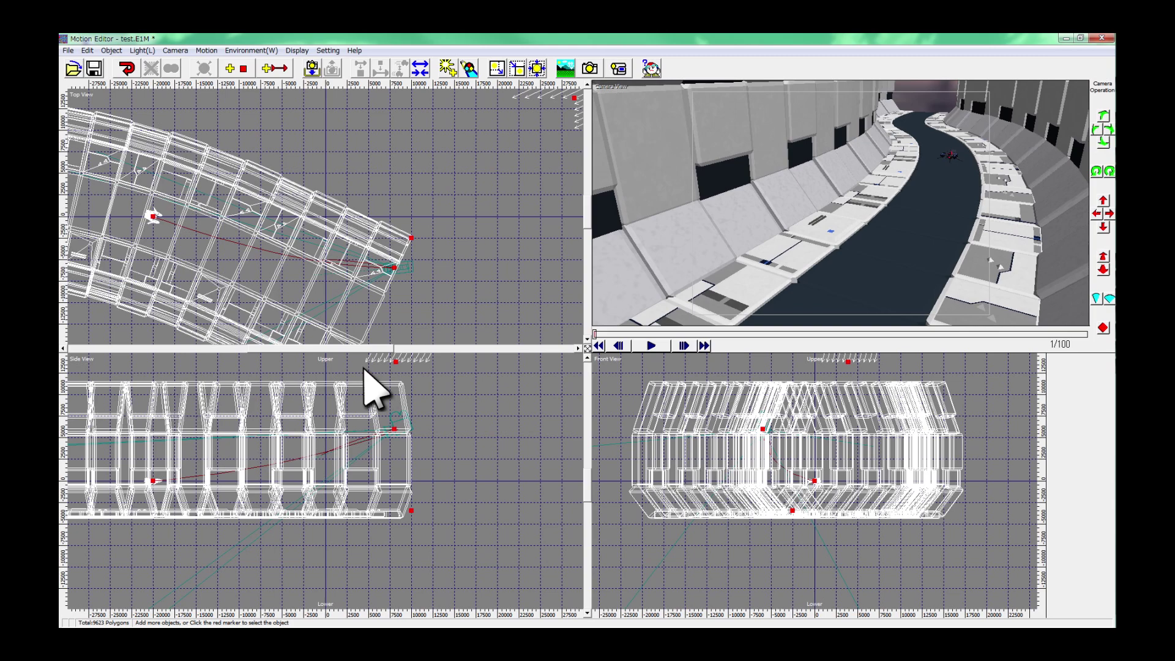
{"action": "left_click", "coordinate": [667, 349]}
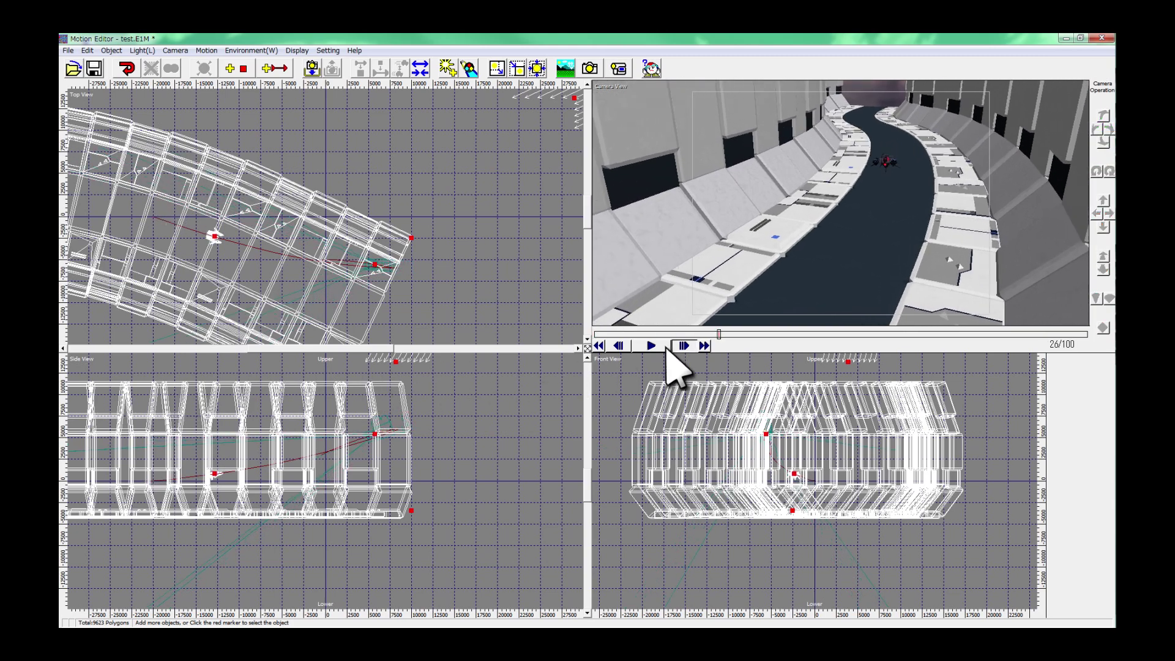